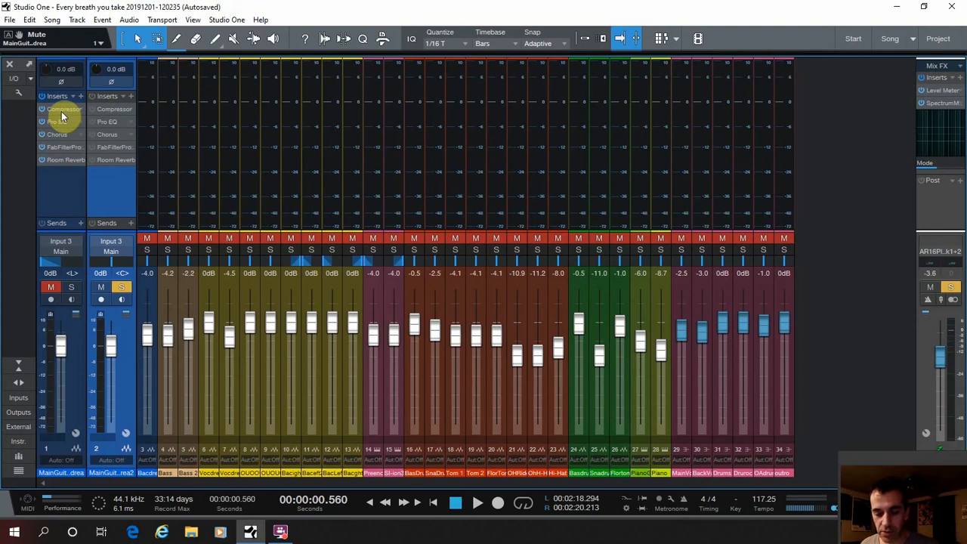
Step: Play the soloed second main guitar track from the start with its inserts bypassed, and stop playback
key(space)
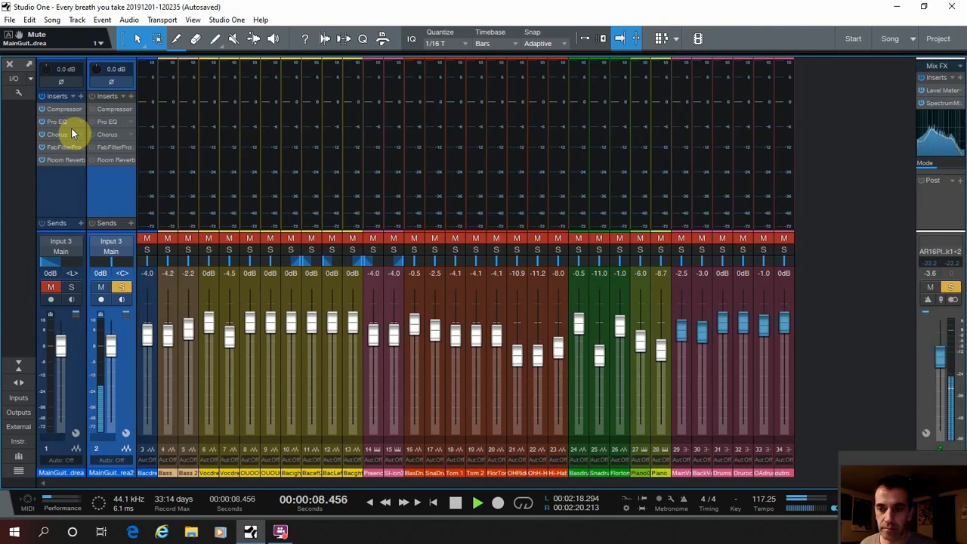
key(space)
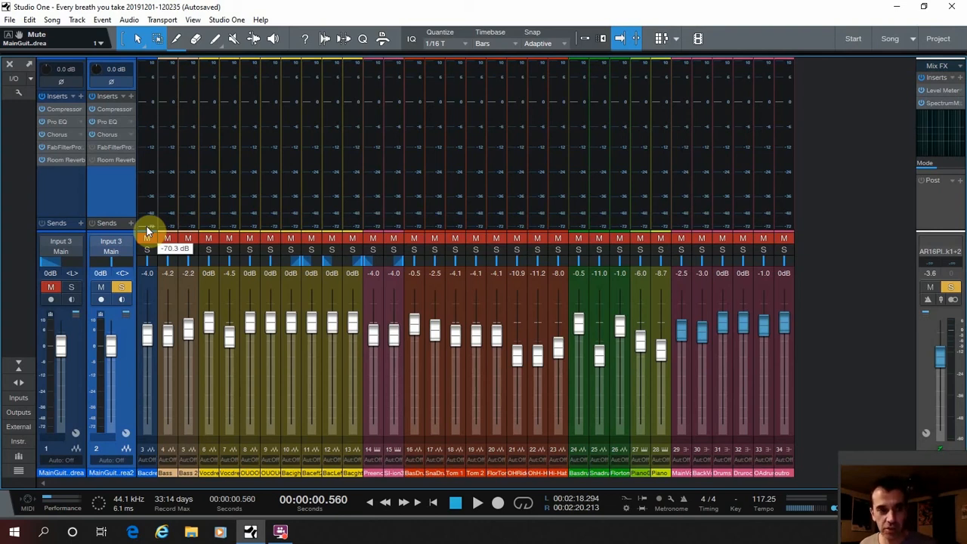
Step: Open the second main guitar channel's Compressor and compare the sound with it bypassed and active during playback, leaving it enabled
double_click(113, 110)
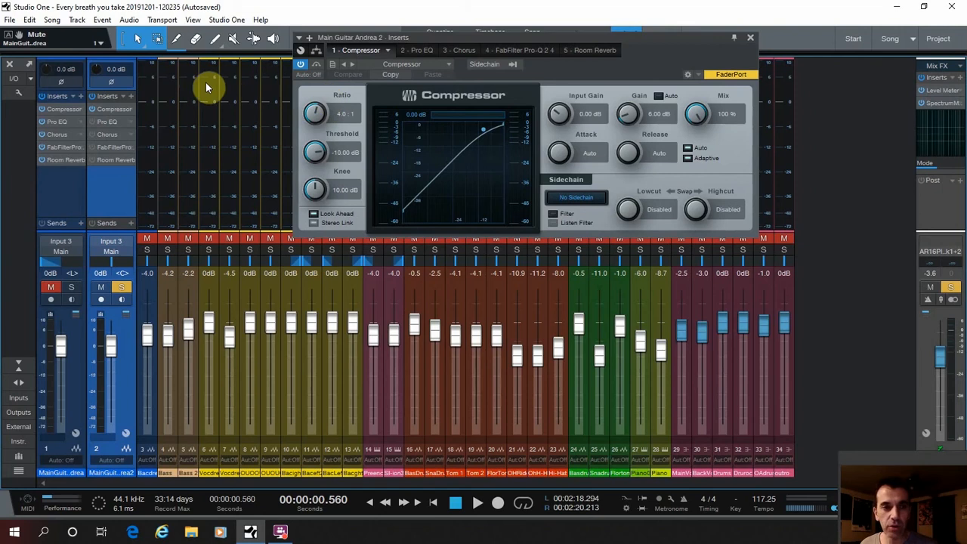
click(91, 111)
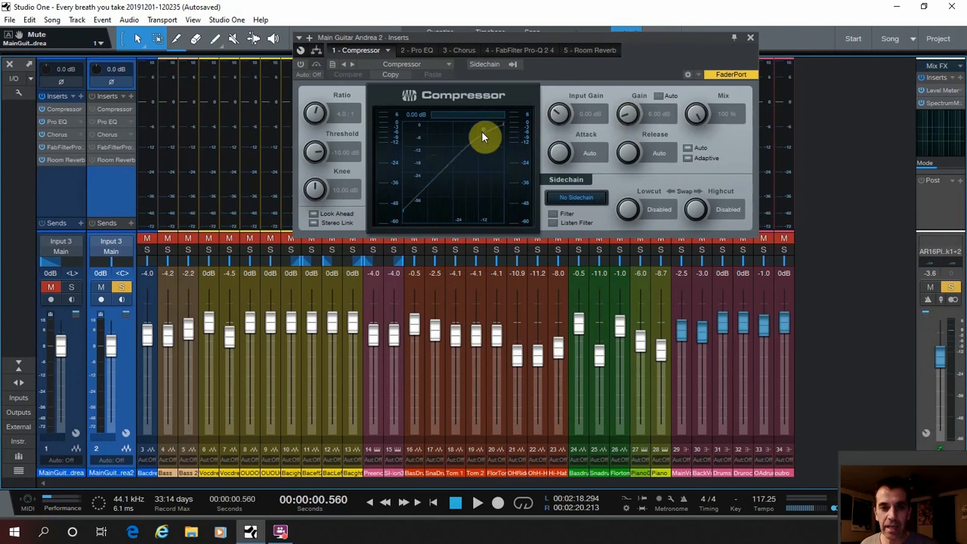
click(90, 109)
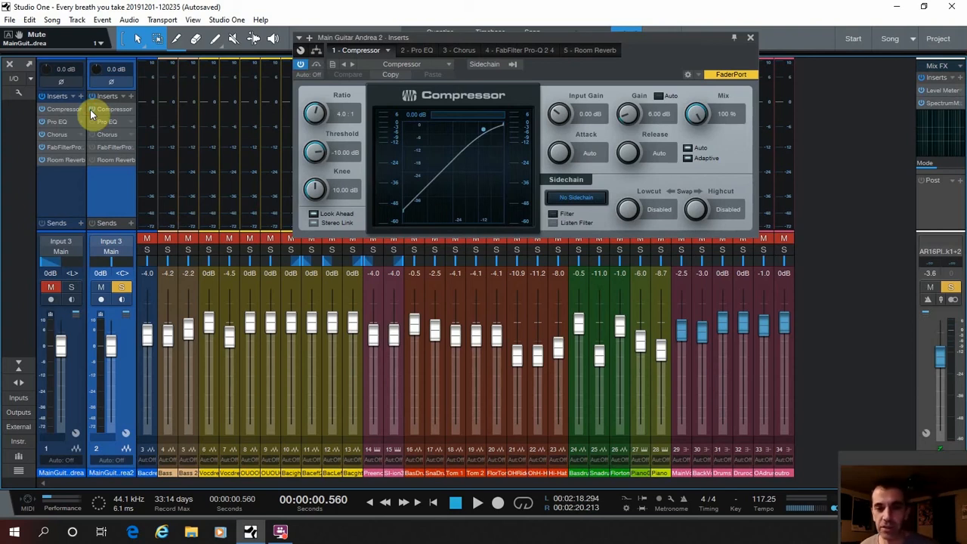
key(space)
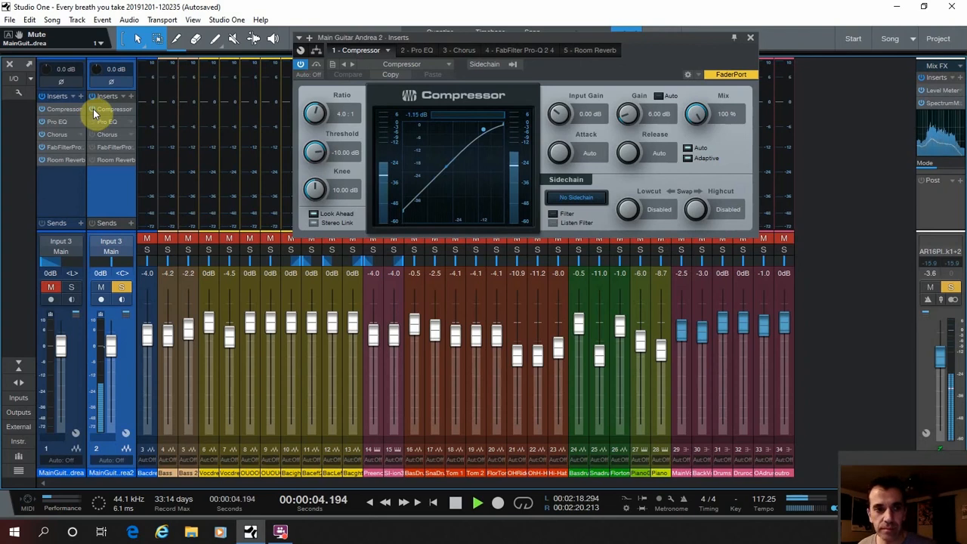
click(94, 110)
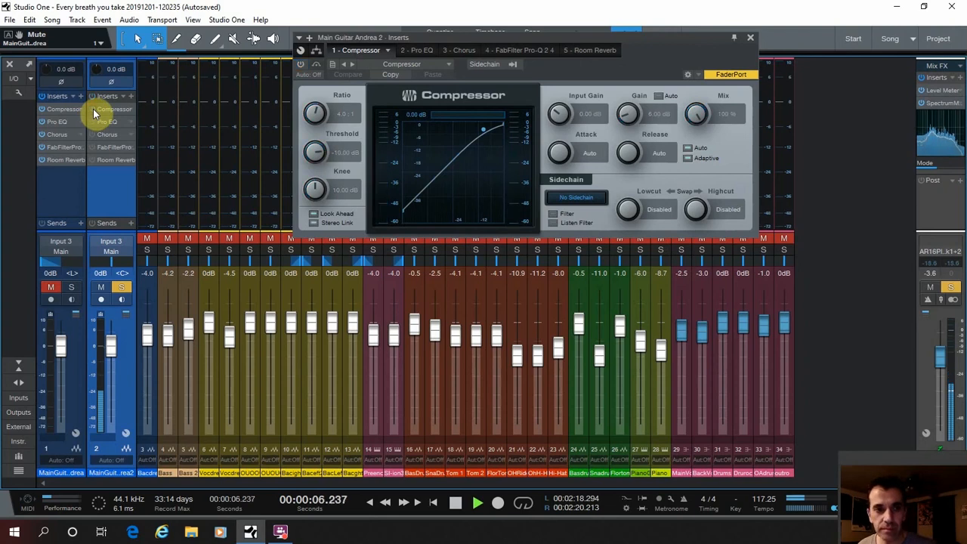
click(94, 110)
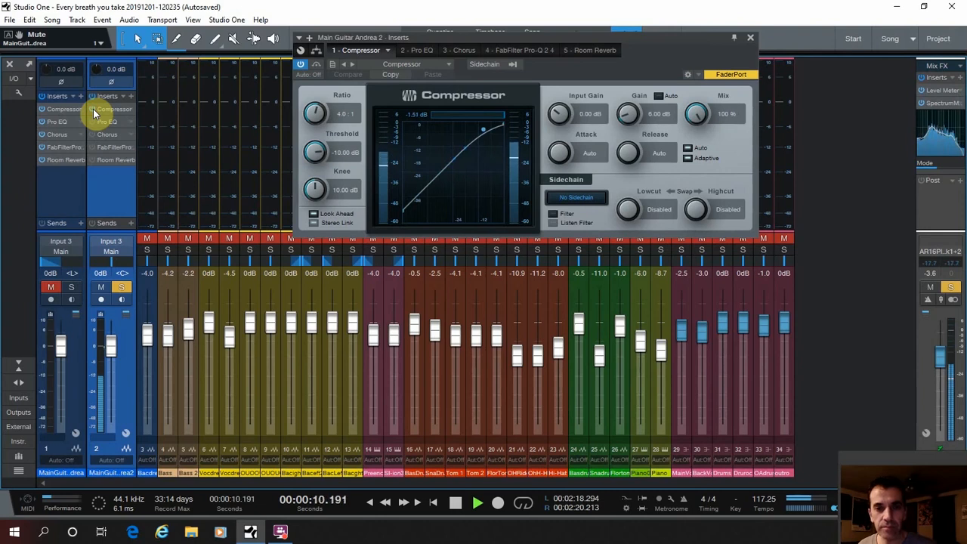
key(Home)
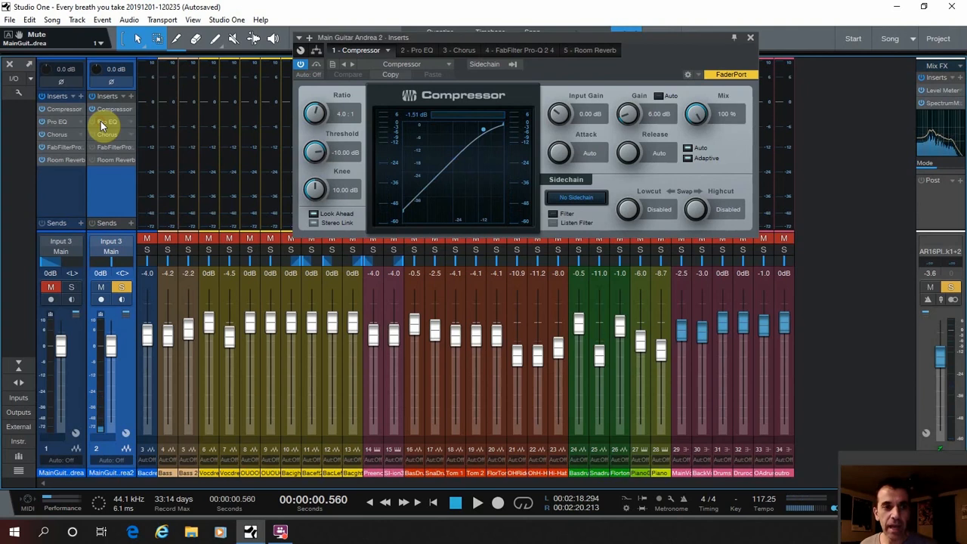
Step: Enable Pro EQ on the second main guitar channel and open its editor to inspect the low-mid and high-mid bands
click(100, 121)
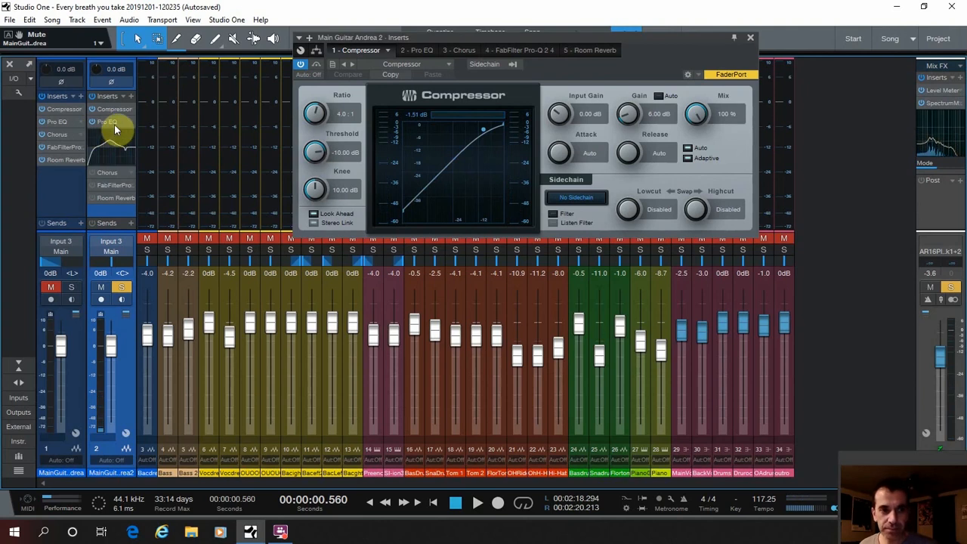
click(114, 124)
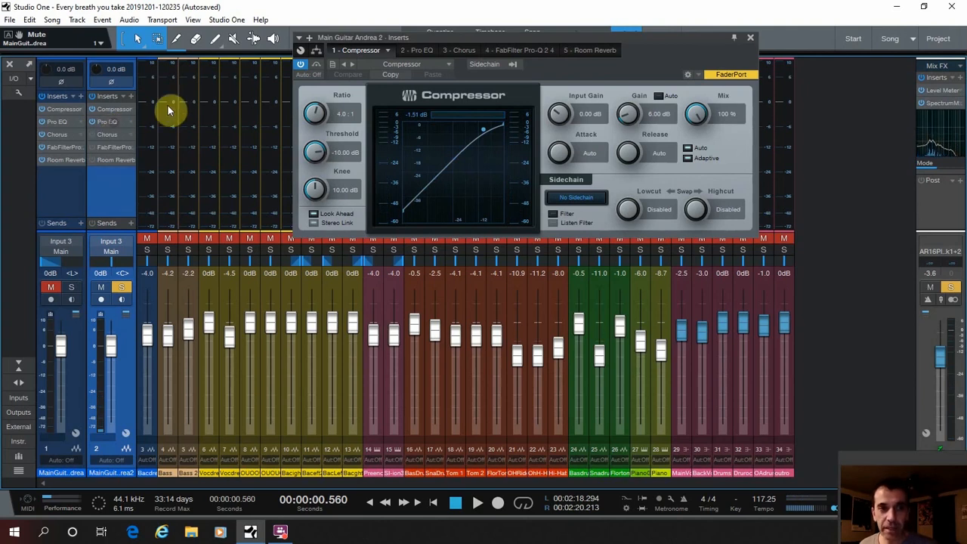
click(420, 48)
drag(483, 120, 486, 143)
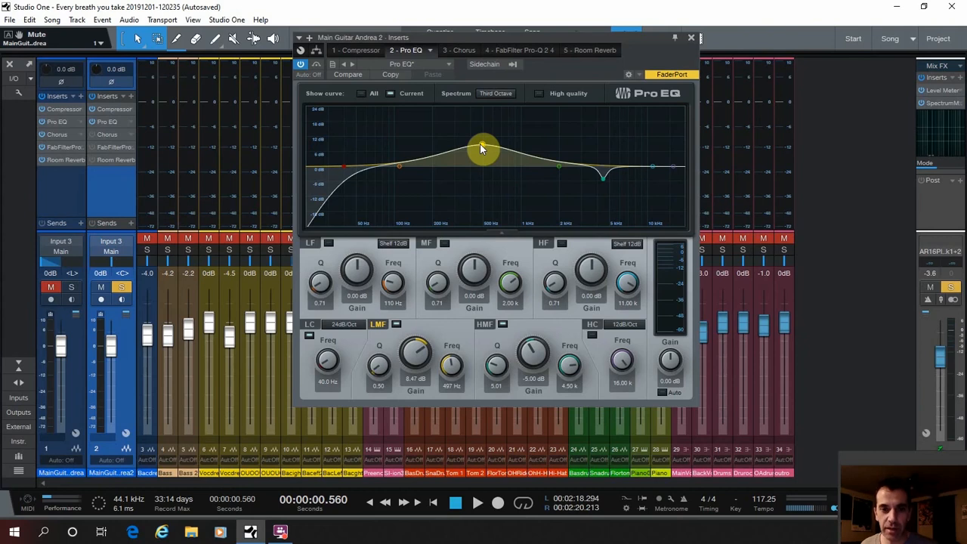
click(302, 65)
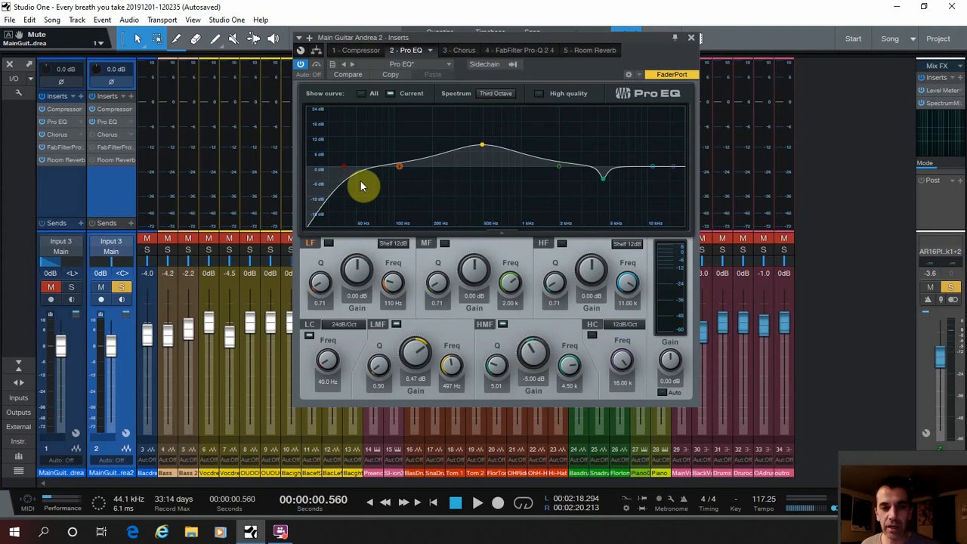
click(604, 183)
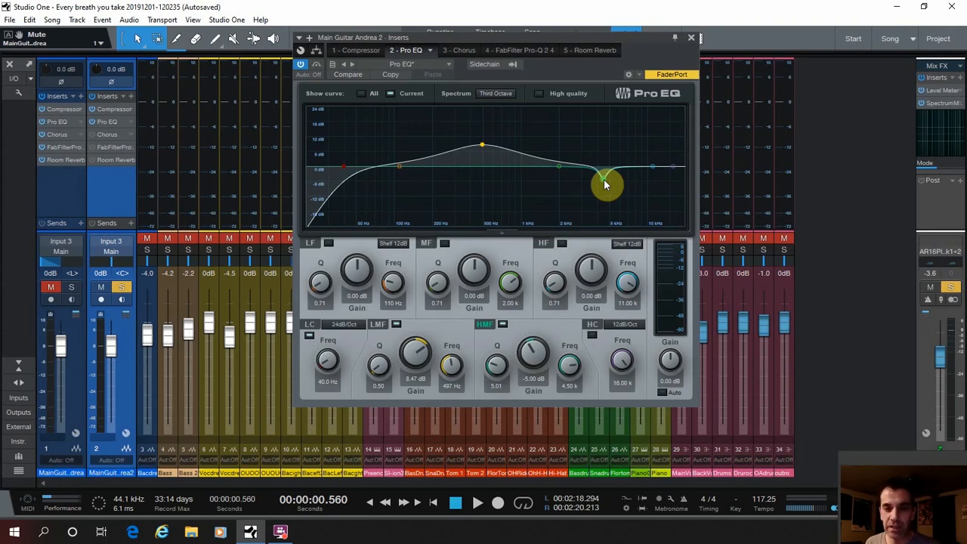
mouse_move(605, 184)
mouse_down()
mouse_move(546, 188)
mouse_move(609, 164)
mouse_move(608, 185)
mouse_up()
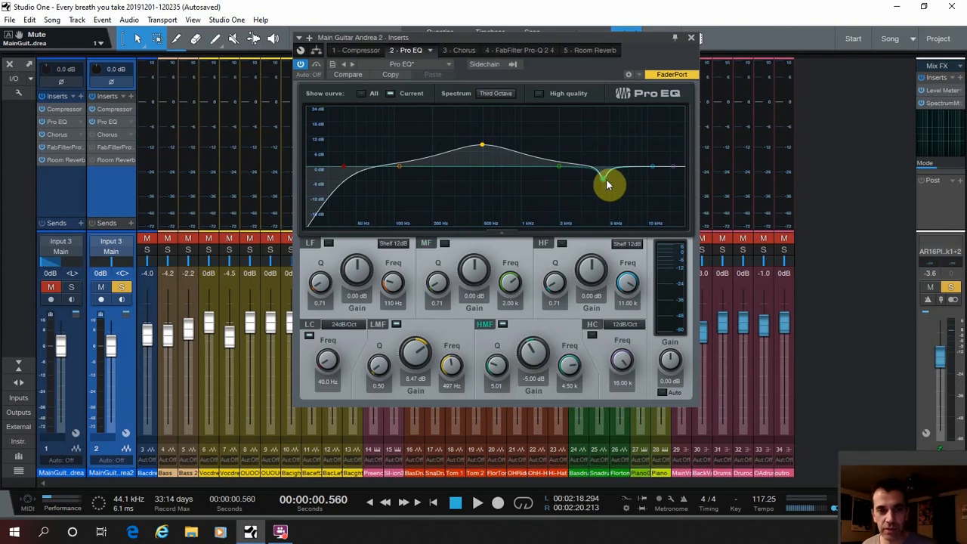
Step: Play the soloed guitar with Pro EQ bypassed and active to compare the sound, leaving Pro EQ on
click(305, 69)
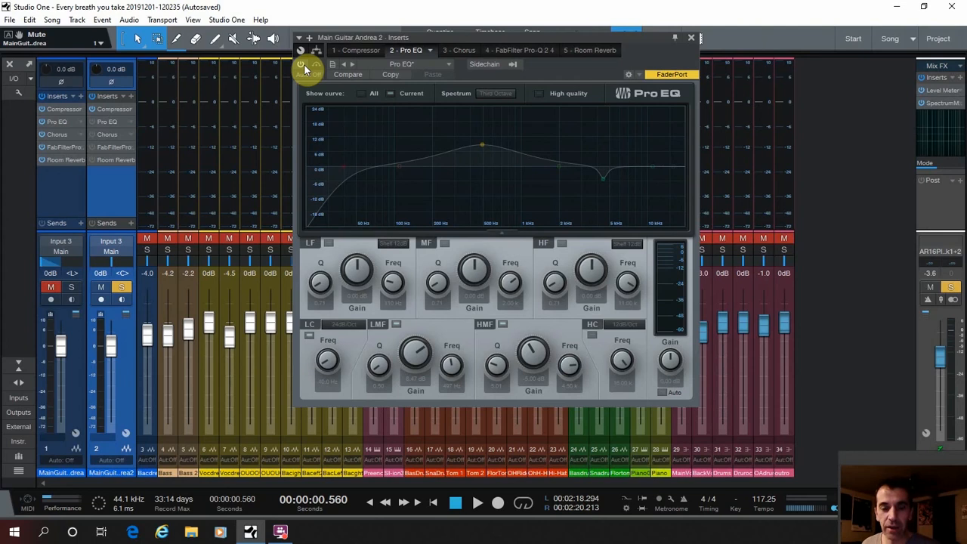
key(space)
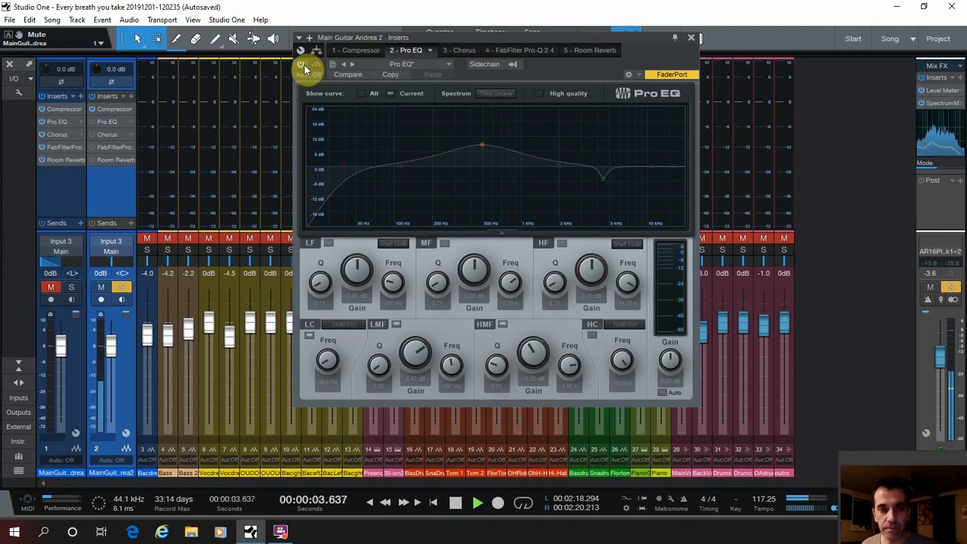
click(301, 67)
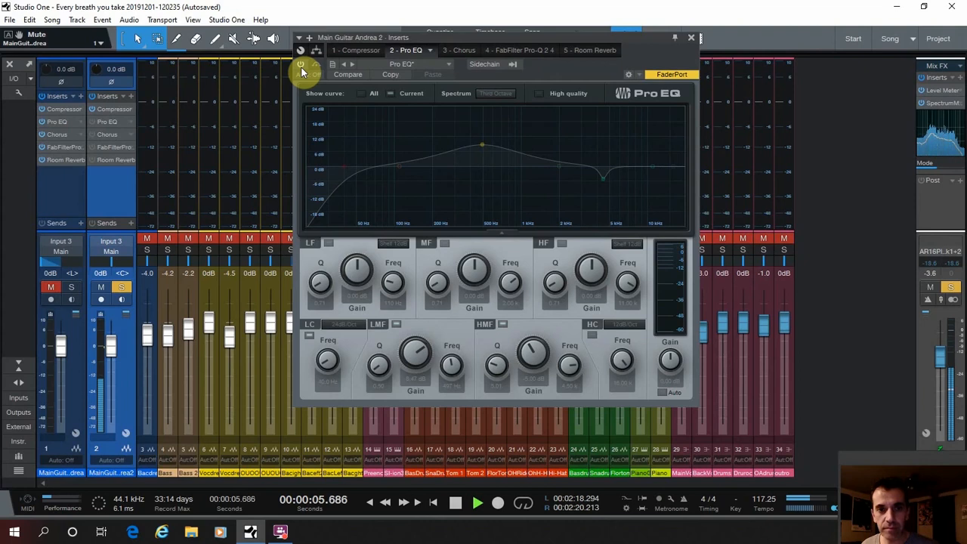
click(301, 66)
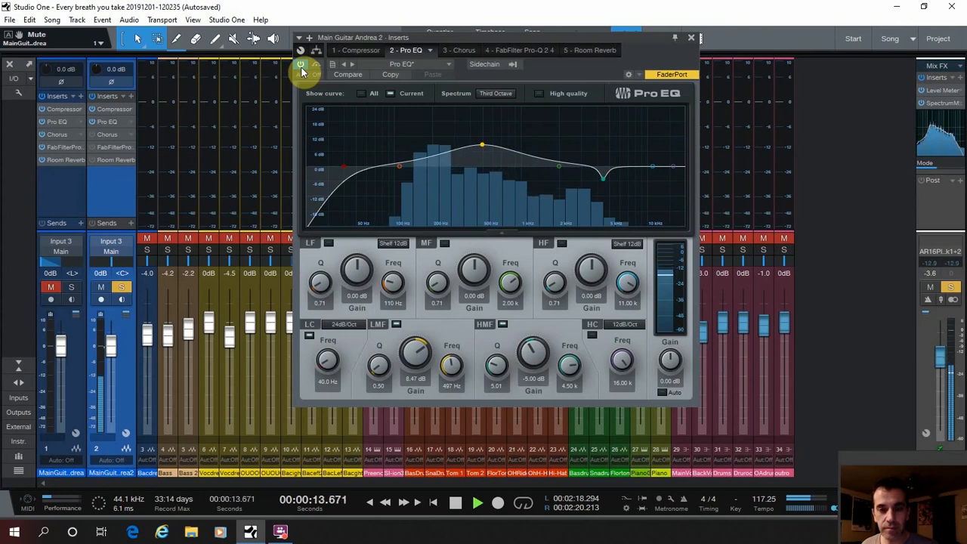
key(space)
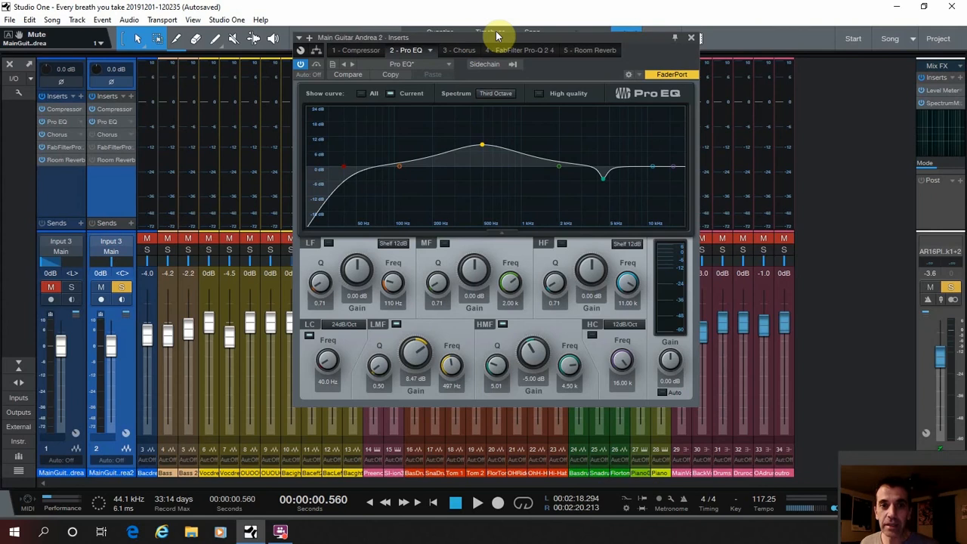
Step: Open the Chorus on the second main guitar channel and enable it in Doubler mode
click(453, 51)
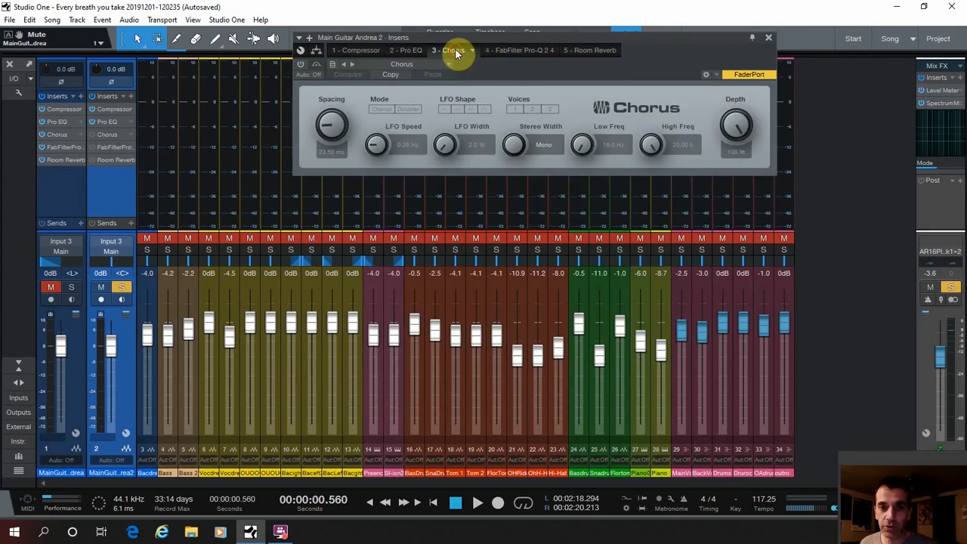
click(91, 134)
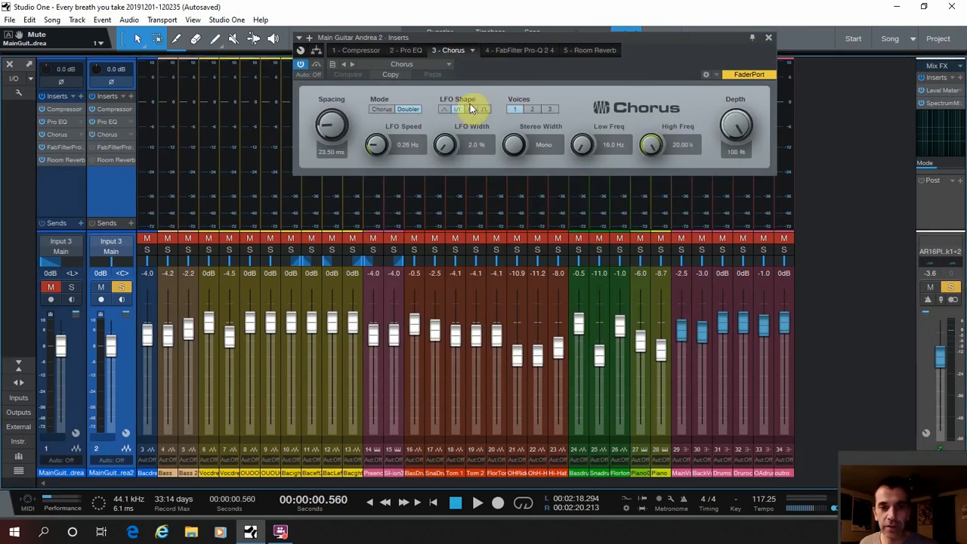
click(409, 108)
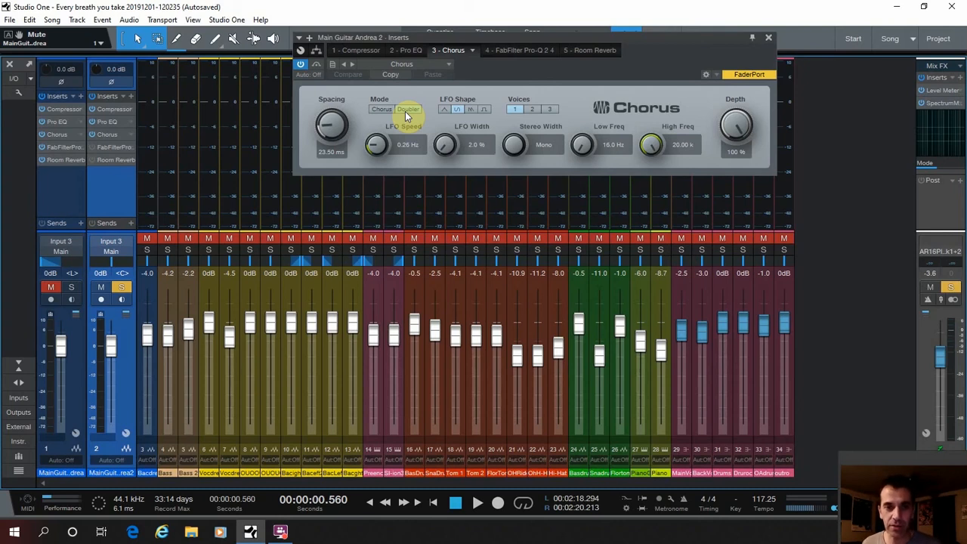
Step: Play the soloed guitar with the Chorus bypassed and active to compare the sound, leaving the Chorus on
click(300, 65)
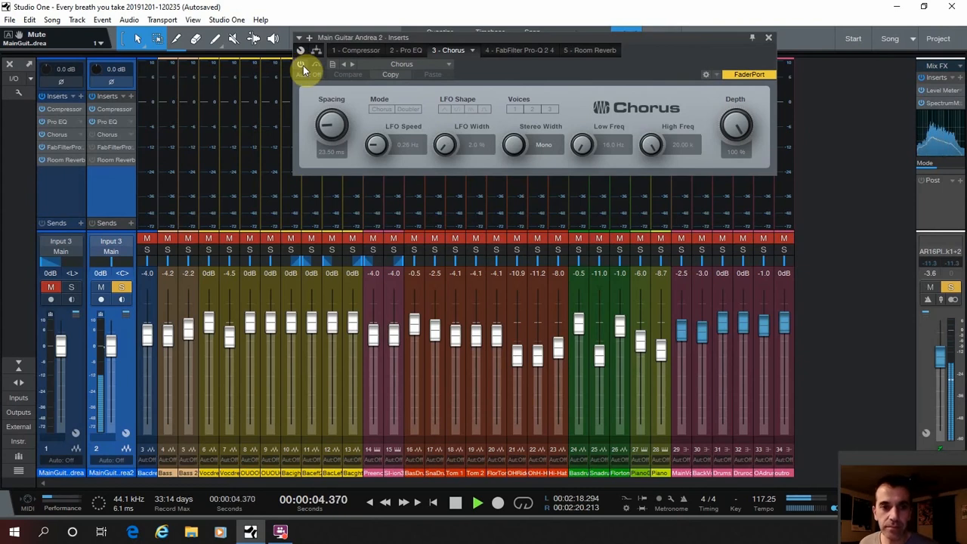
click(300, 66)
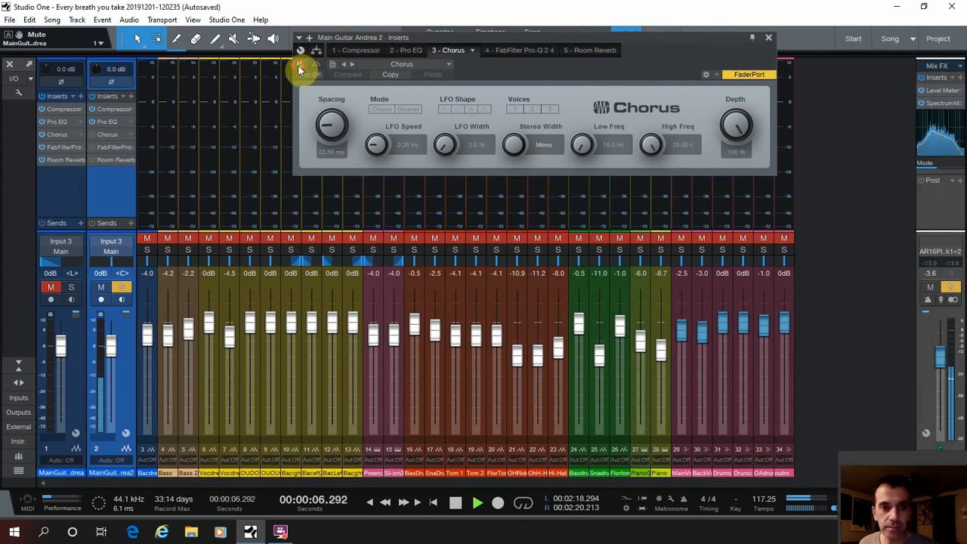
click(300, 67)
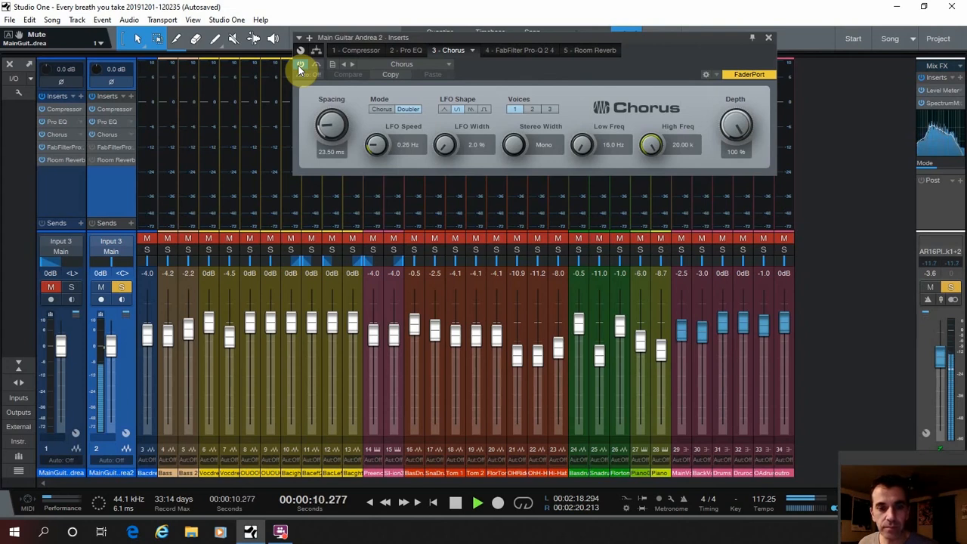
key(space)
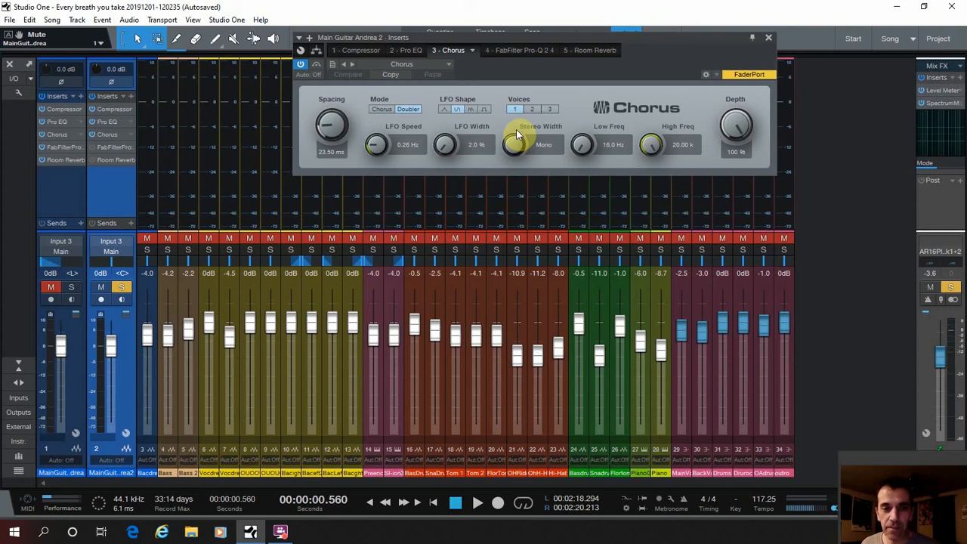
Step: Unsolo the second main guitar channel and play the full mix to hear the guitar in context
click(121, 288)
key(space)
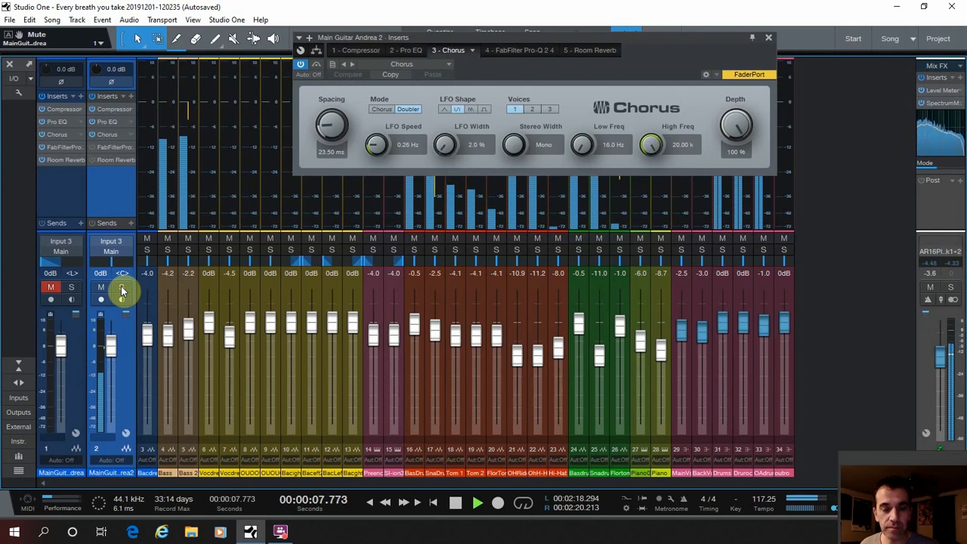
key(space)
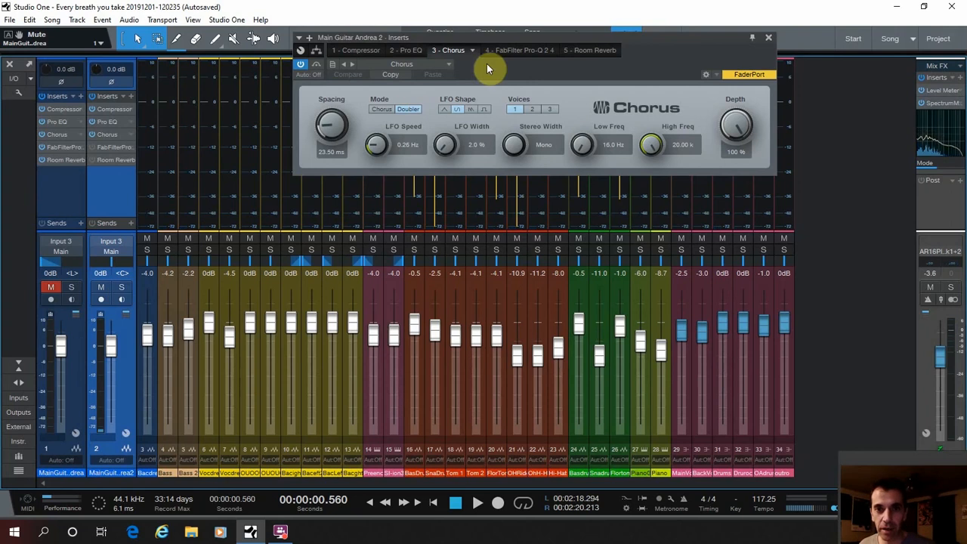
Step: Open FabFilter Pro-Q 2 on the second main guitar channel, enable it, and audition its 2 kHz high shelf in the full mix
click(514, 49)
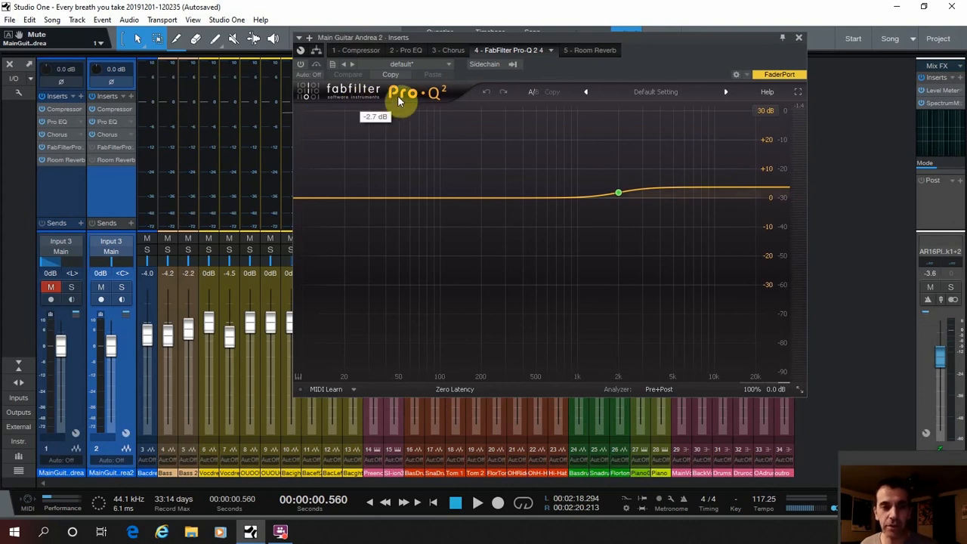
click(91, 147)
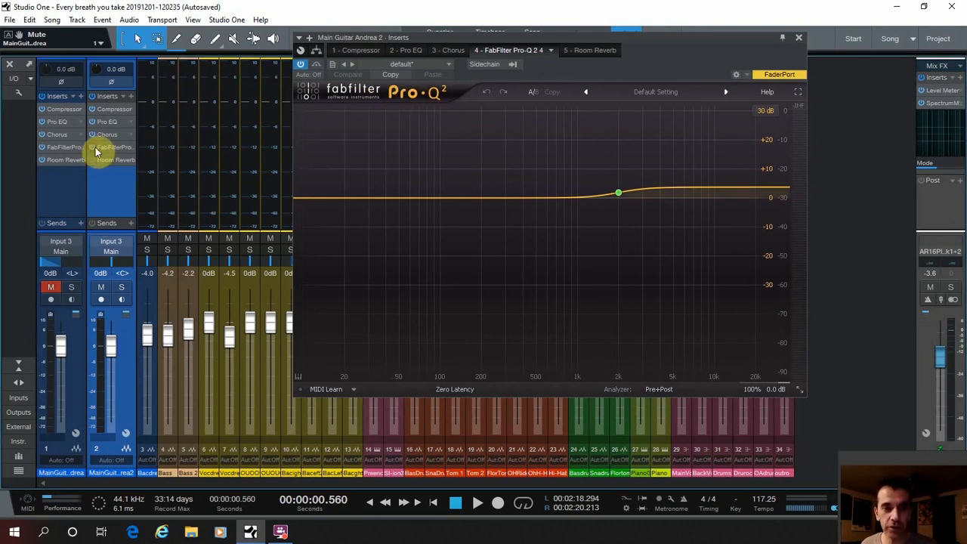
click(618, 194)
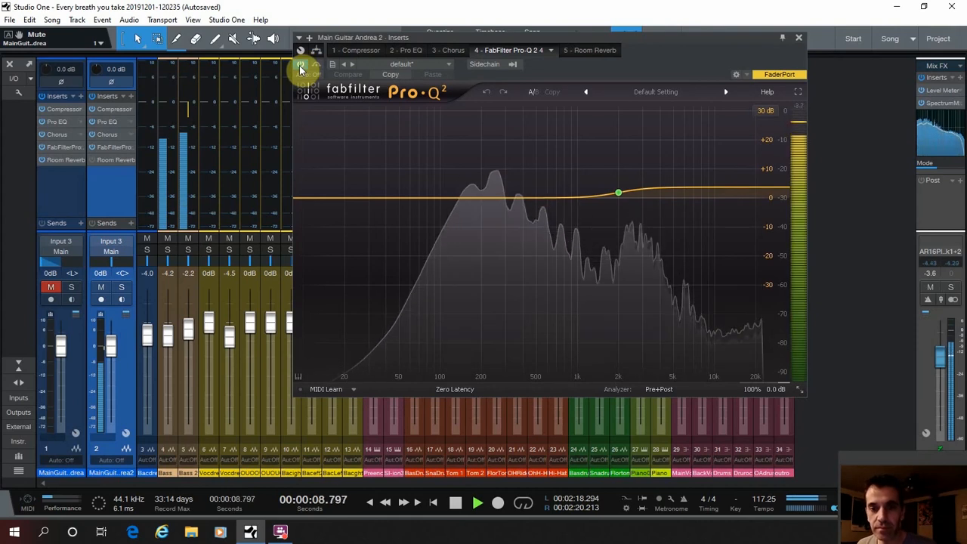
key(space)
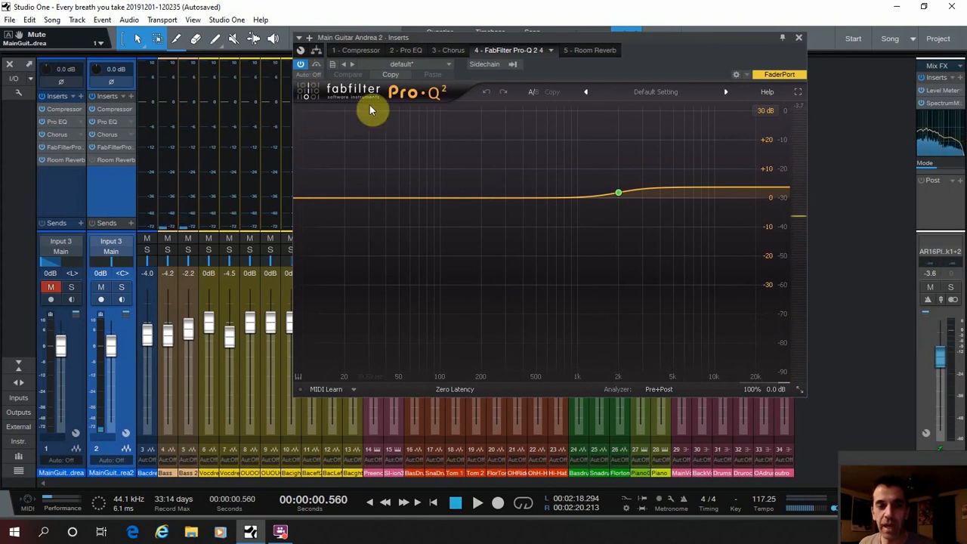
Step: Open the Room Reverb on the second main guitar channel and enable it
click(603, 51)
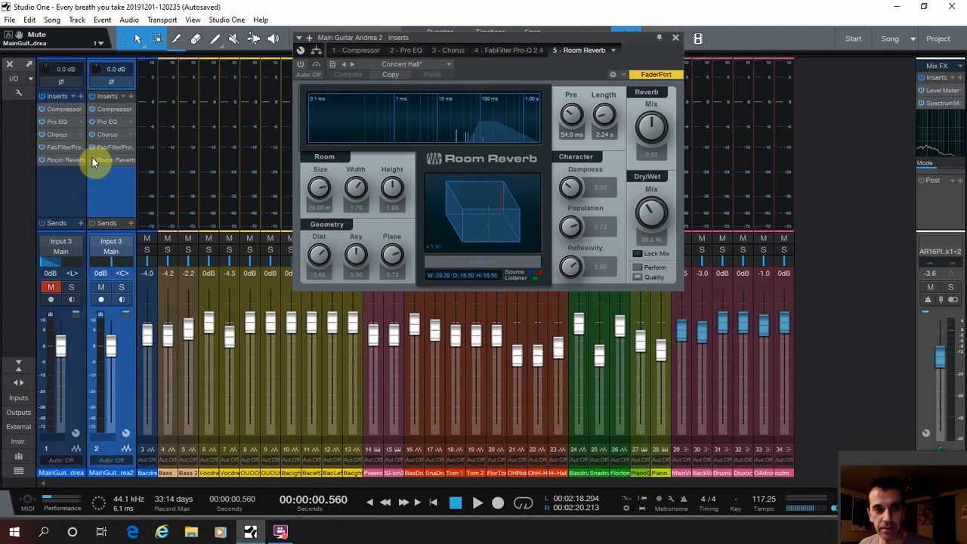
click(92, 157)
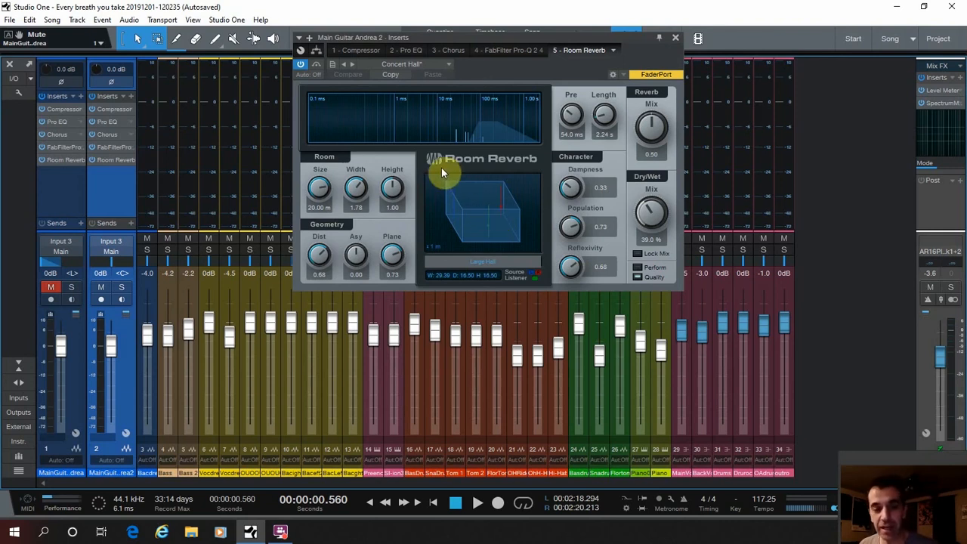
Step: Play the full mix with the second main guitar's Room Reverb bypassed and active to compare the sound, leaving the reverb on
click(304, 66)
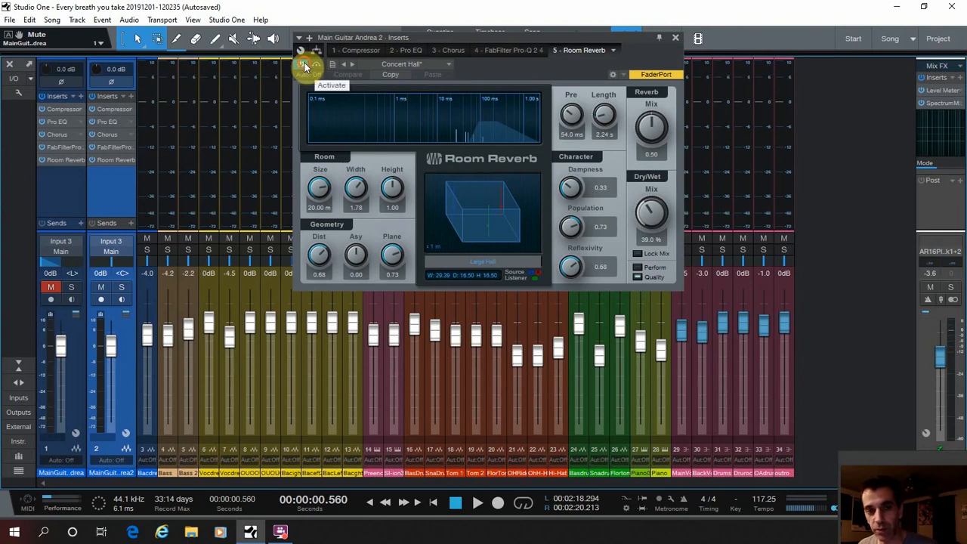
key(space)
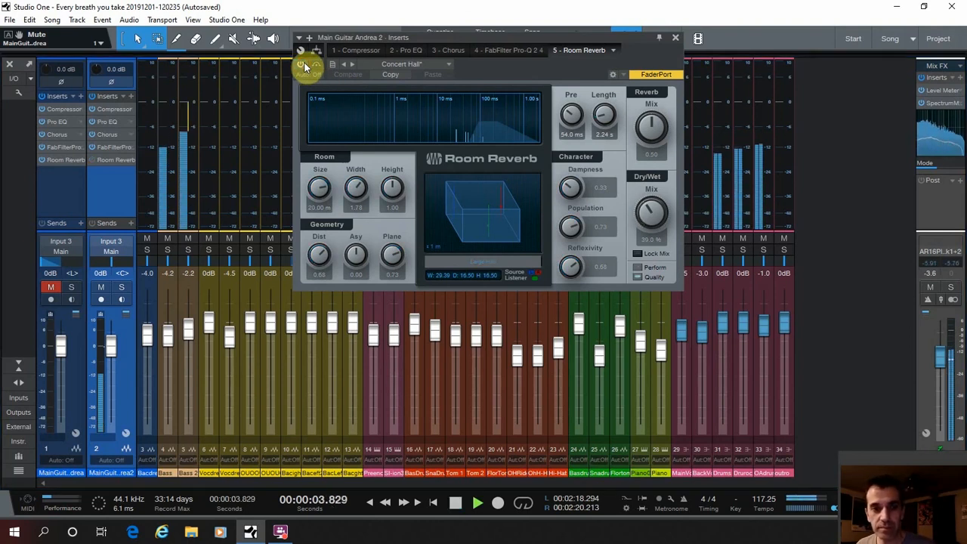
click(305, 67)
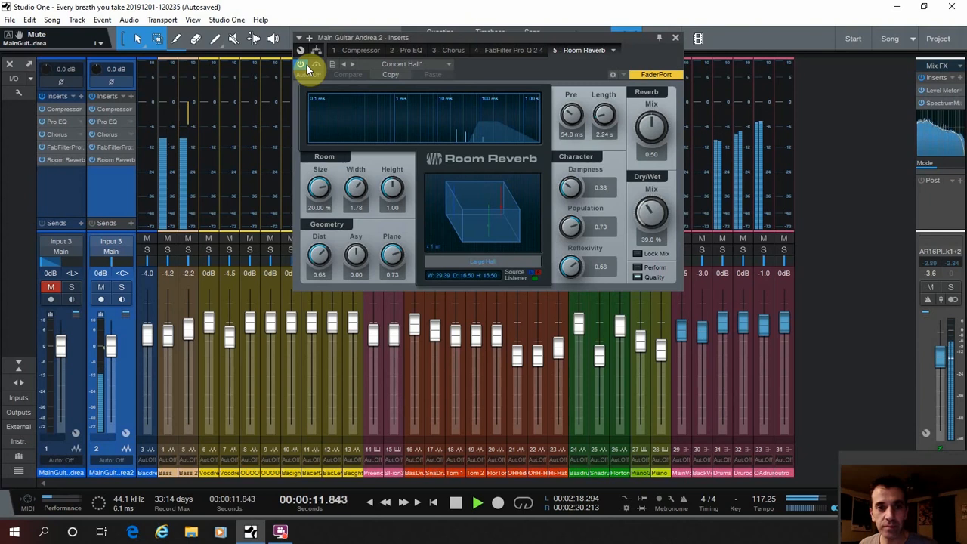
key(space)
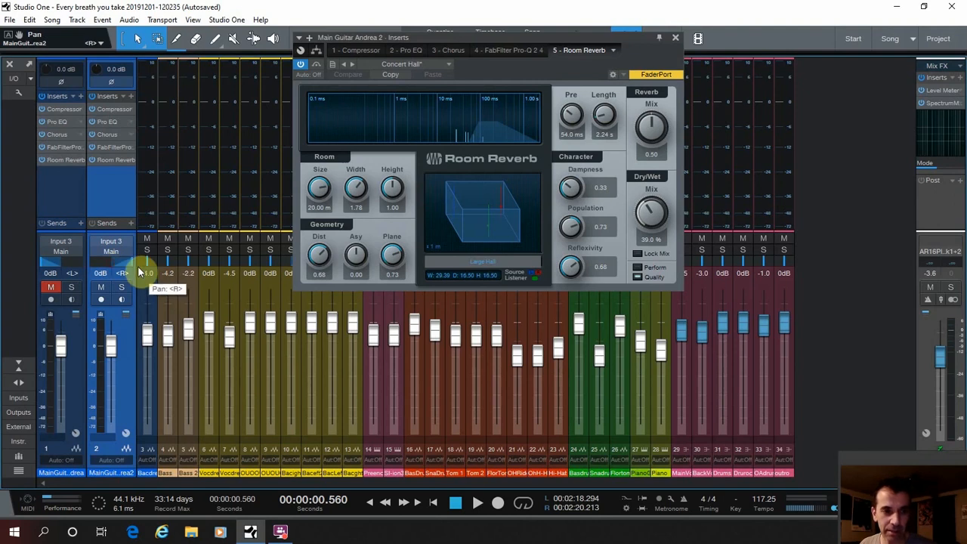
Step: Unmute the first main guitar channel, close the Room Reverb window, and play the full mix with both guitars
click(51, 287)
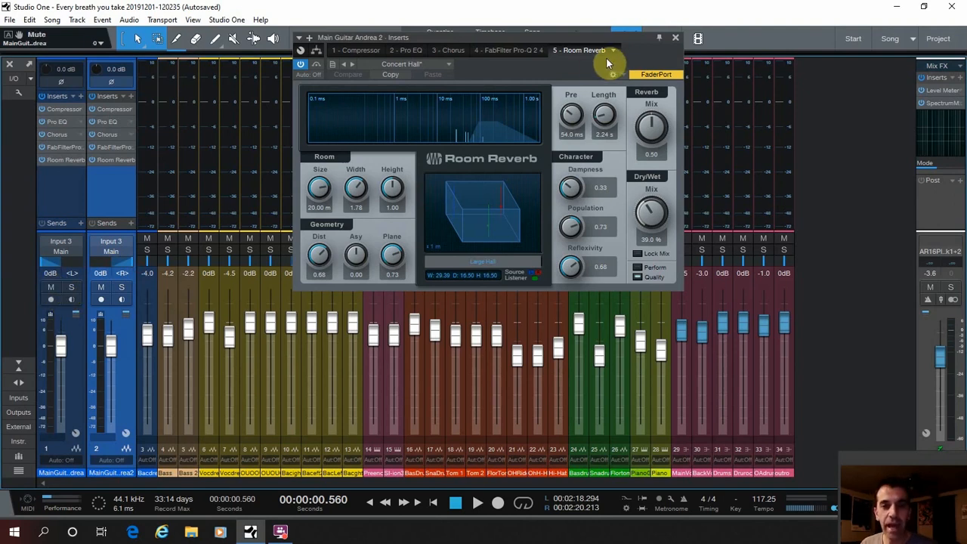
click(676, 39)
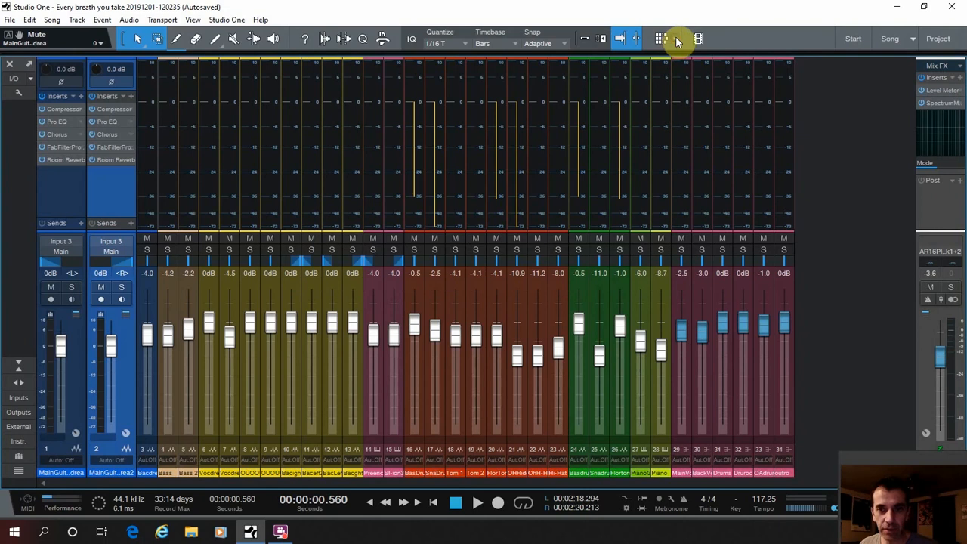
key(space)
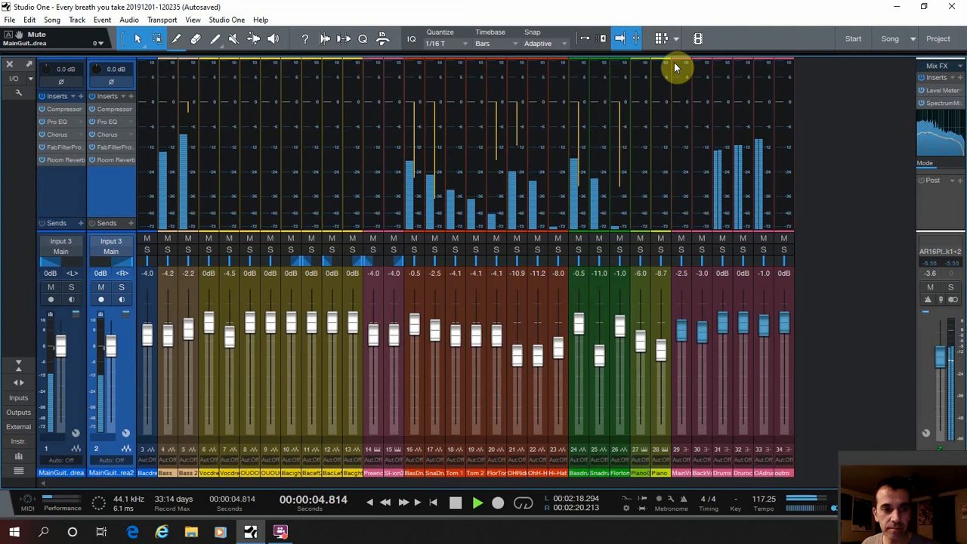
Step: Solo both main guitar channels together with the drum channels and Bass 2, stopping playback
click(121, 288)
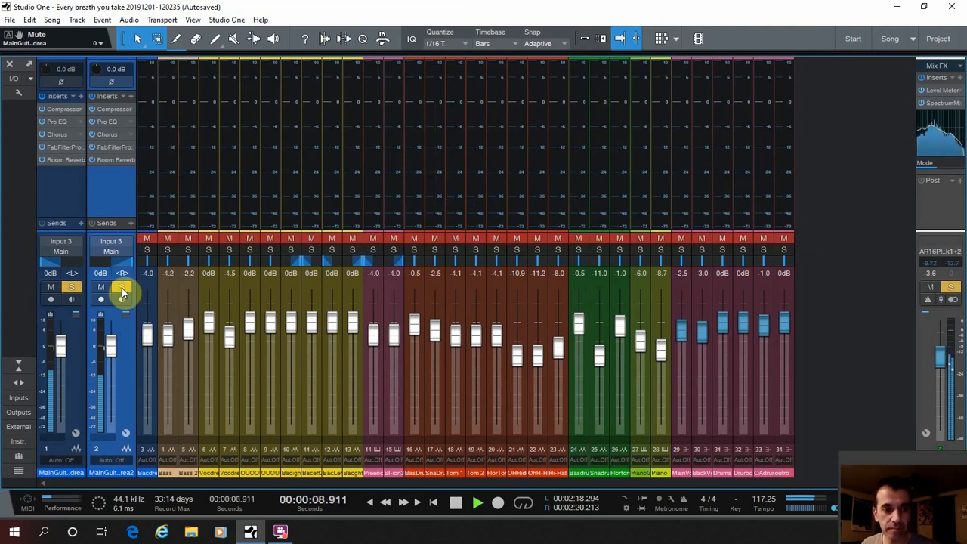
key(space)
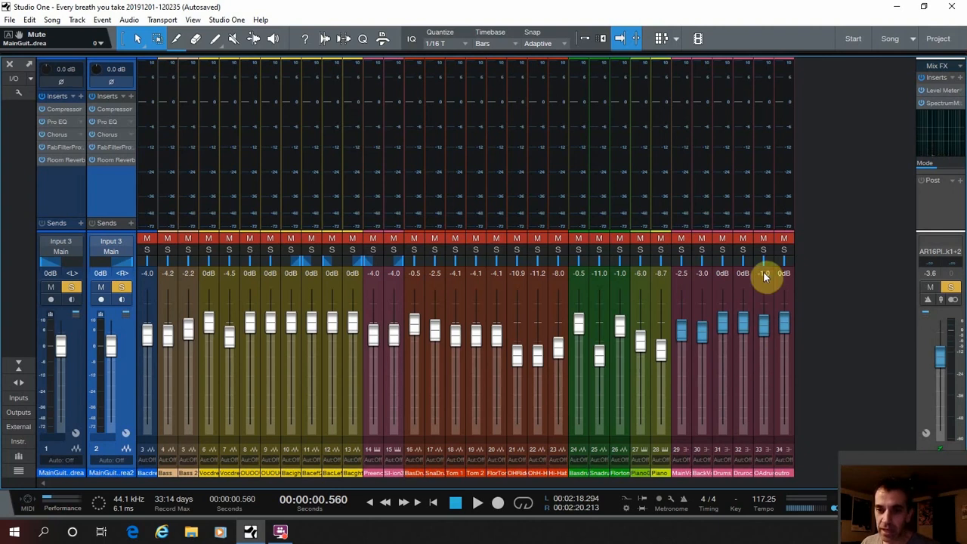
click(764, 250)
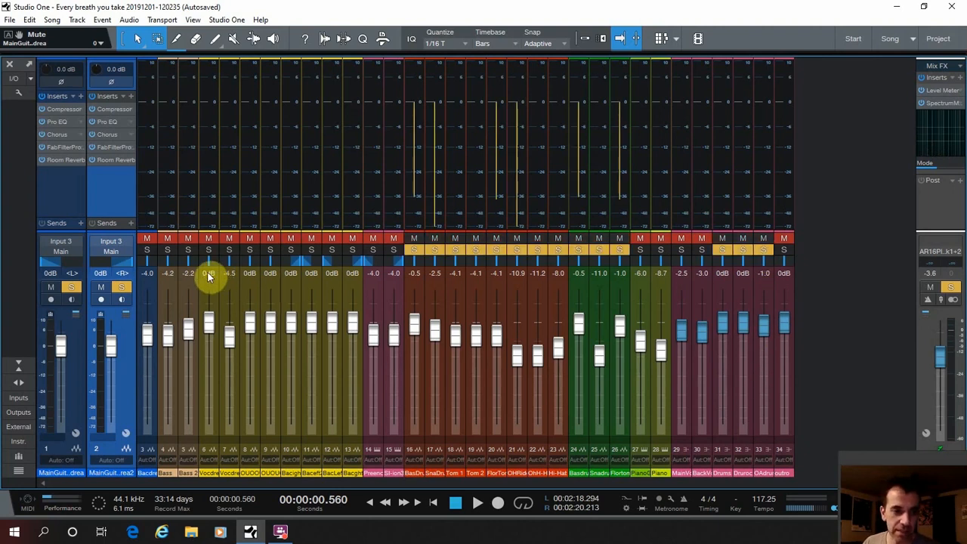
click(189, 250)
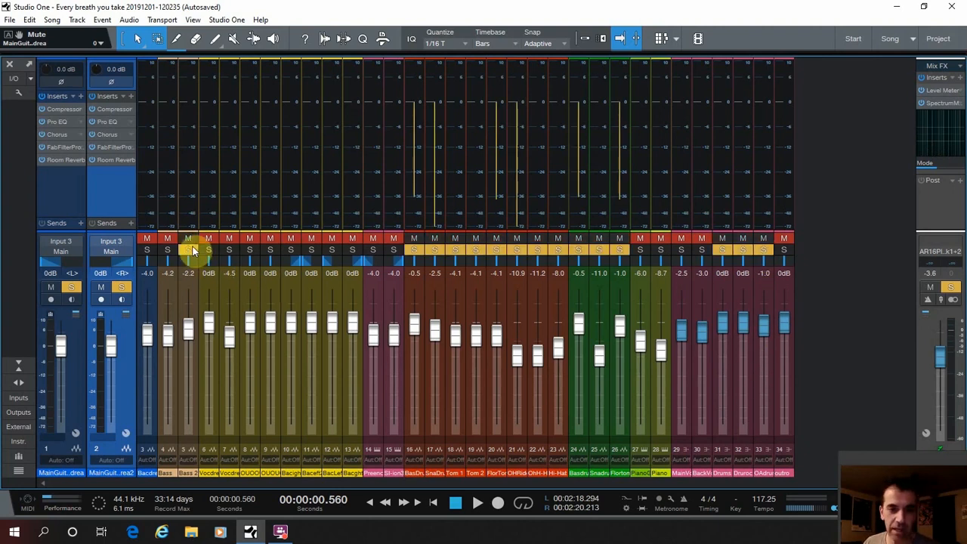
Step: Pull the volume of both main guitar channels all the way down to silence
drag(112, 344, 115, 340)
drag(117, 379, 113, 438)
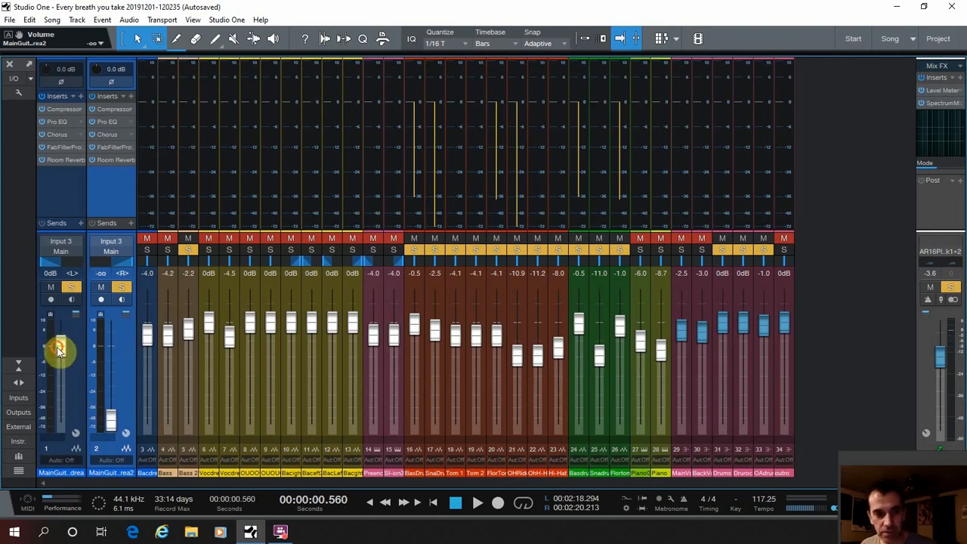
drag(59, 348, 72, 456)
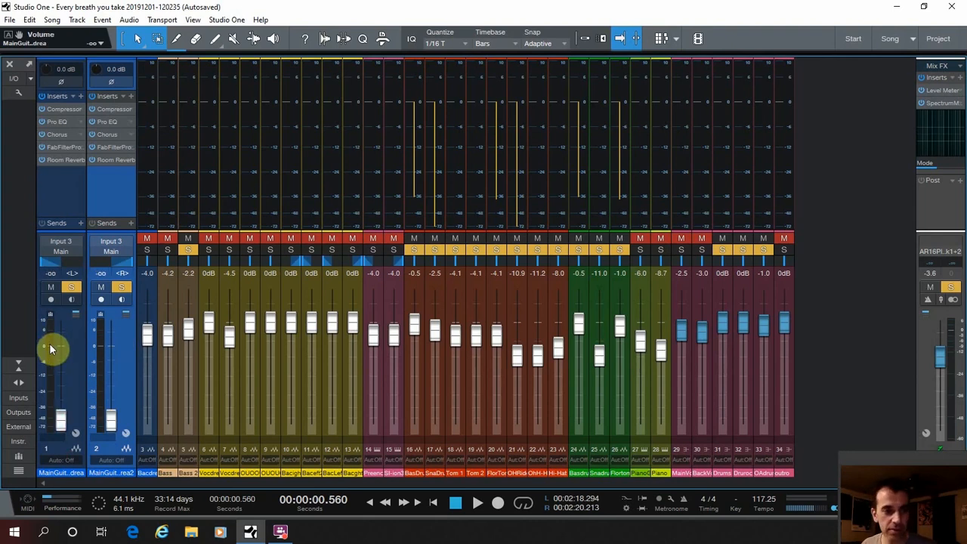
click(73, 346)
Step: Play the soloed bass and drums and raise both main guitar faders to about -5 dB to balance them by ear
key(space)
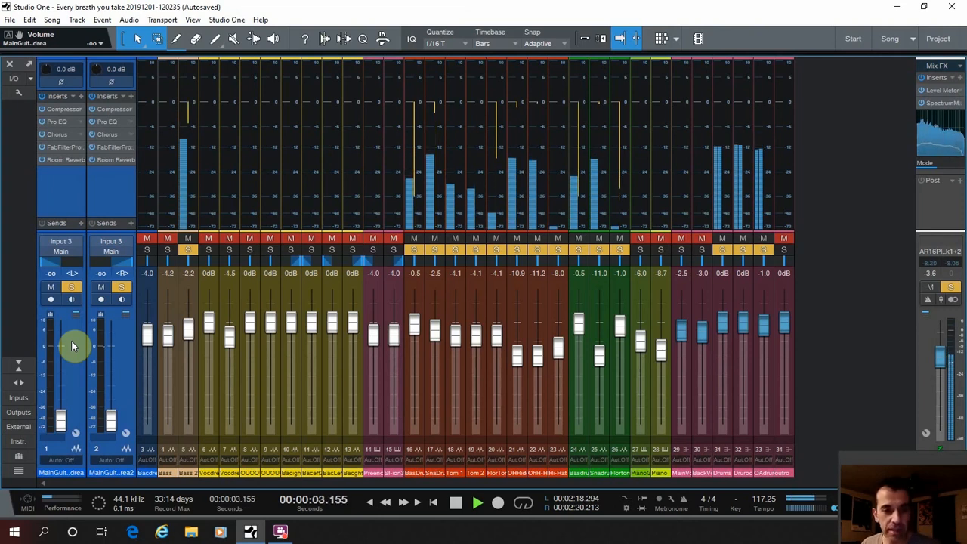
click(110, 421)
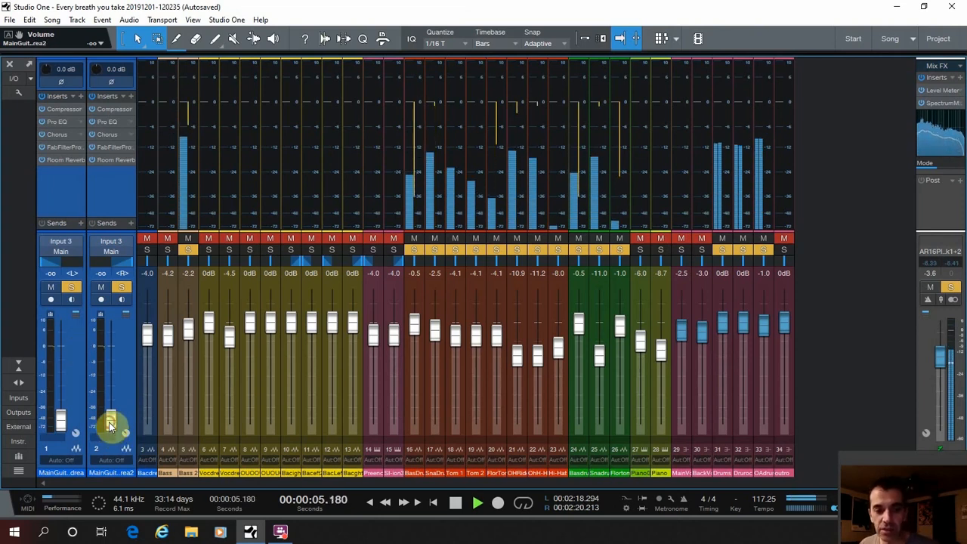
drag(109, 427, 111, 376)
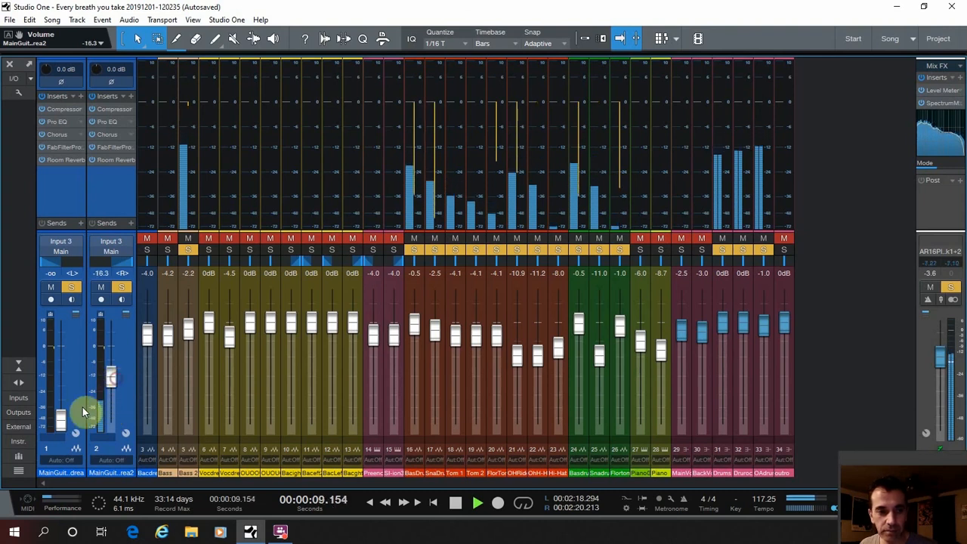
click(124, 408)
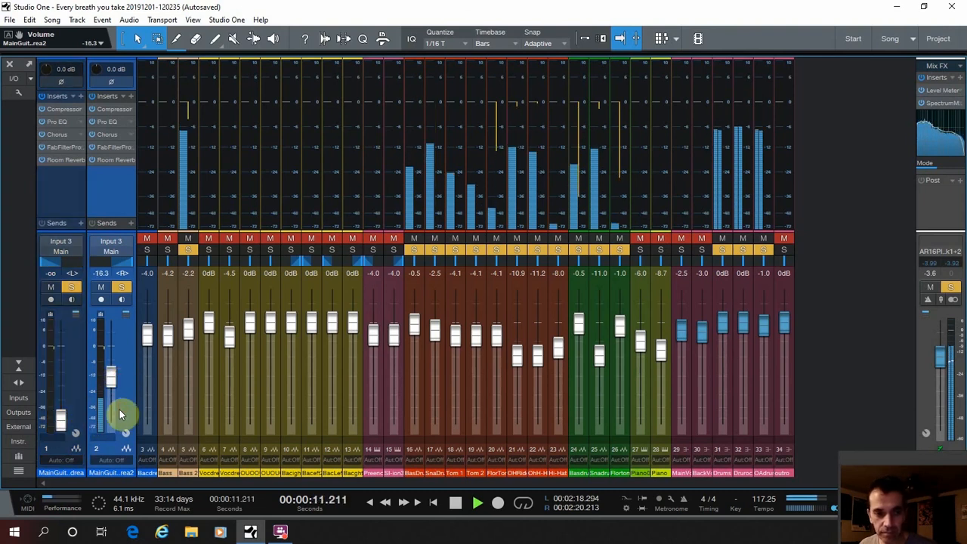
drag(69, 409, 111, 369)
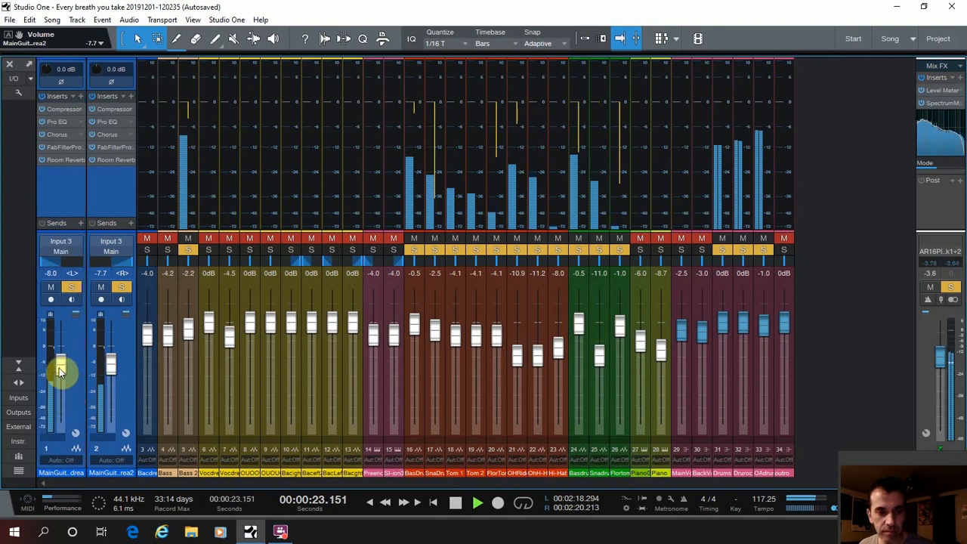
drag(60, 368, 60, 365)
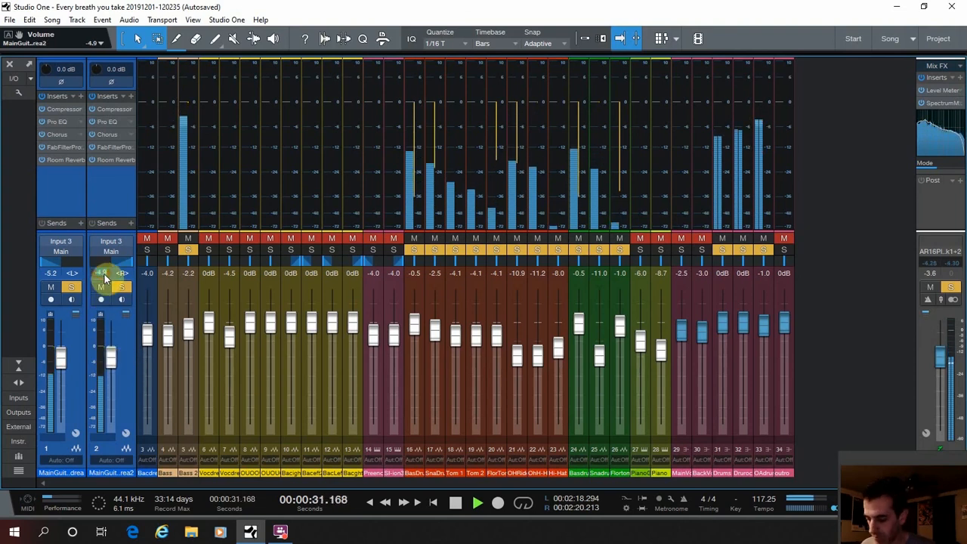
Step: Set the volume of both main guitar channels to exactly -5 dB
click(104, 274)
text(-)
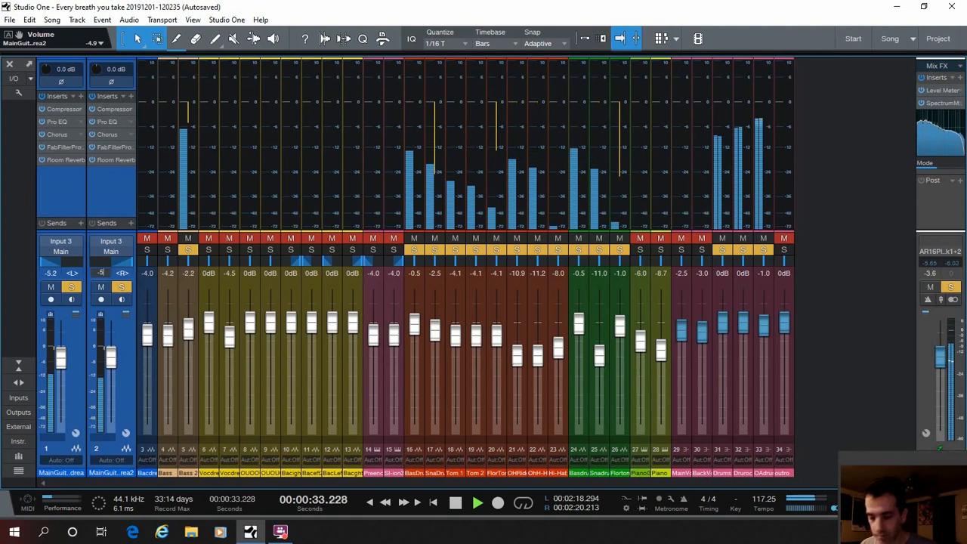
text(5)
key(Return)
click(58, 275)
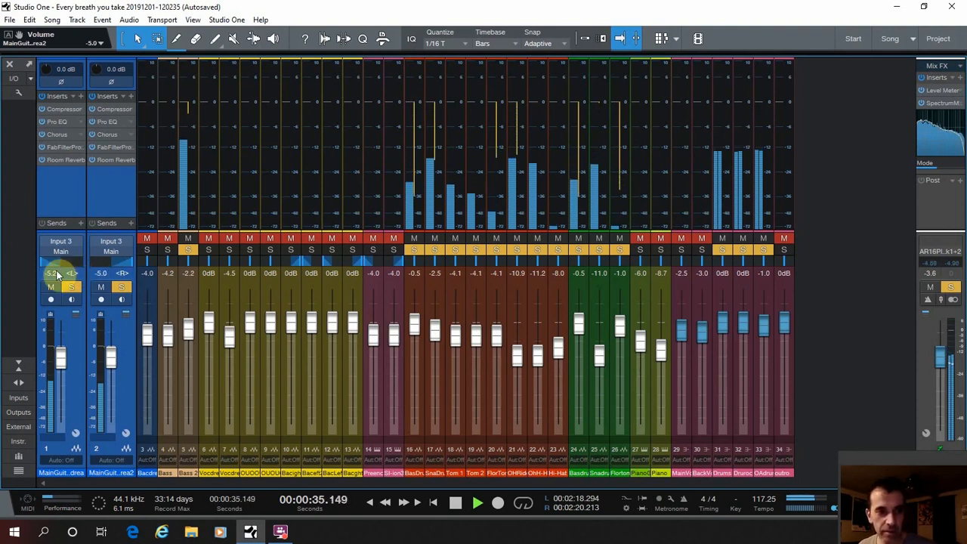
click(58, 275)
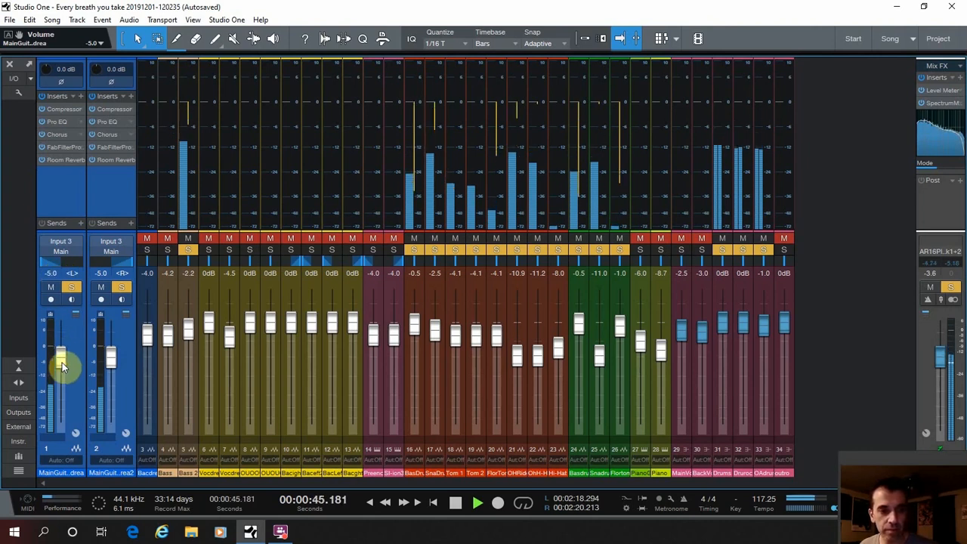
Step: Raise both main guitar faders to -3.8 dB while listening, and stop playback
drag(108, 360, 112, 357)
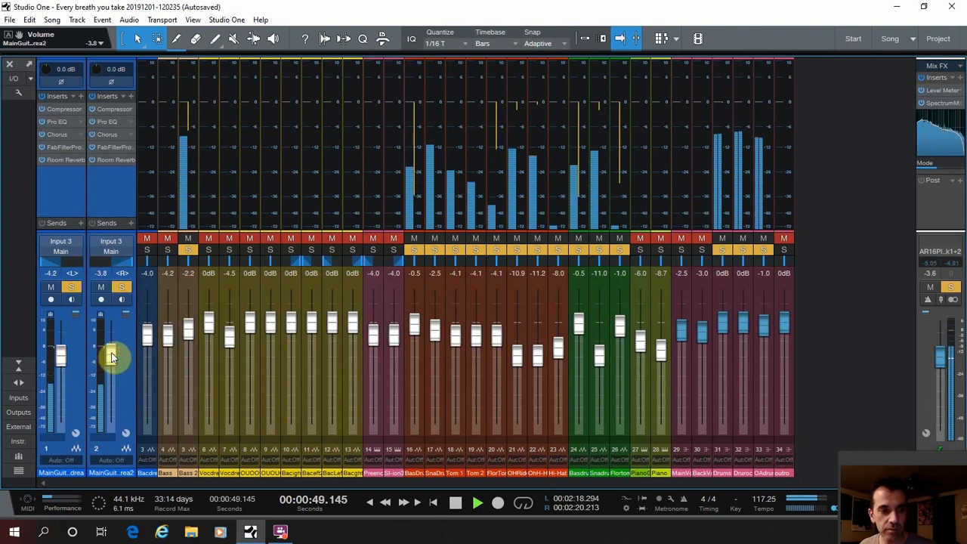
drag(65, 362, 63, 364)
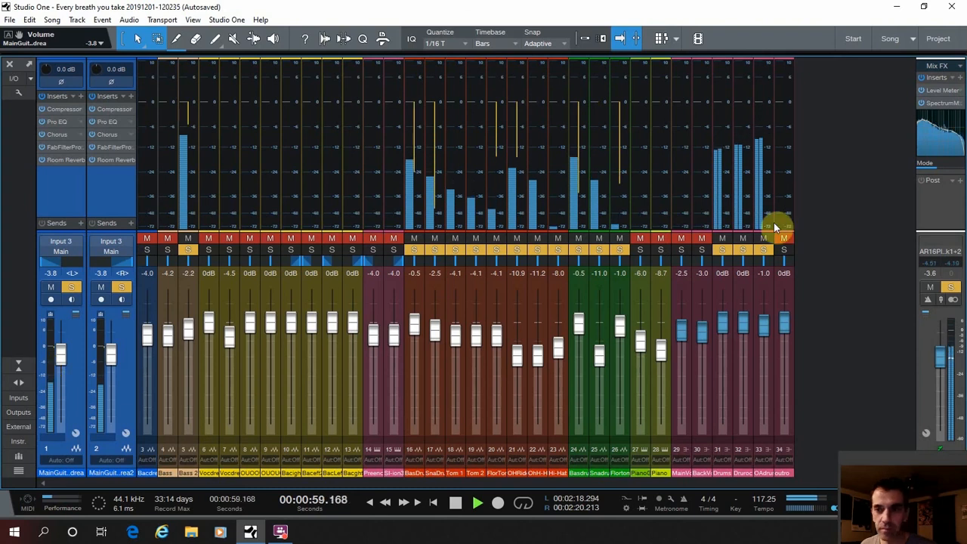
key(space)
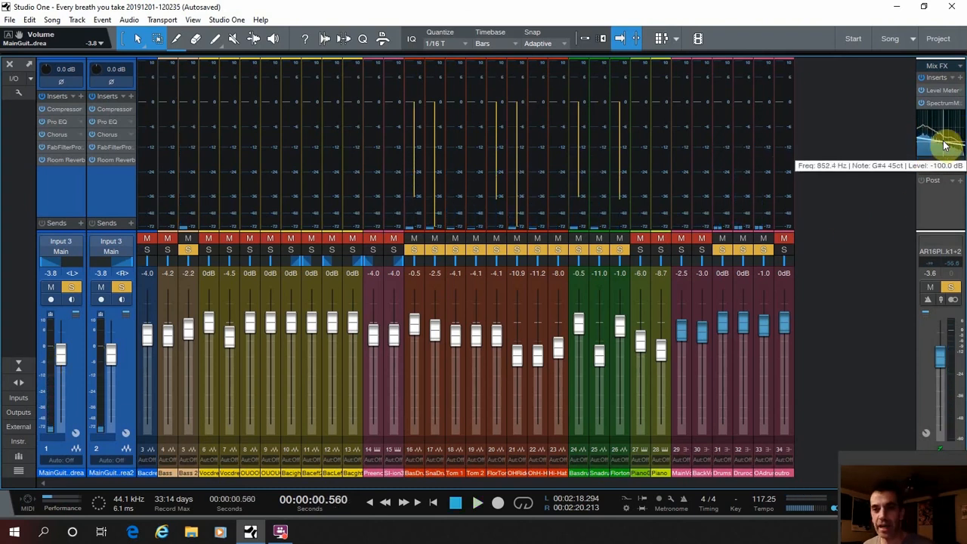
Step: Open the Spectrum Meter on the Main output and play only the bass and drums, without the main guitars, to examine their spectrum
click(941, 112)
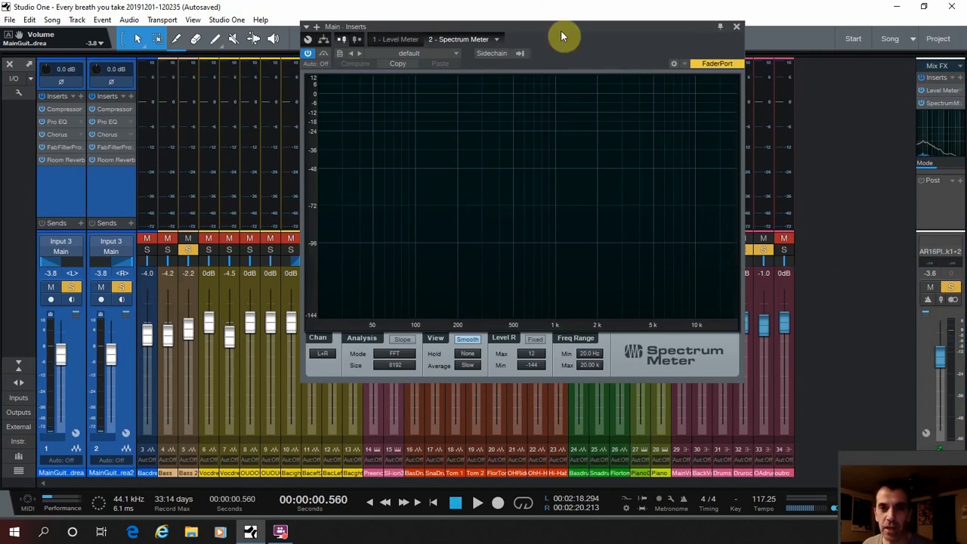
drag(561, 32, 506, 104)
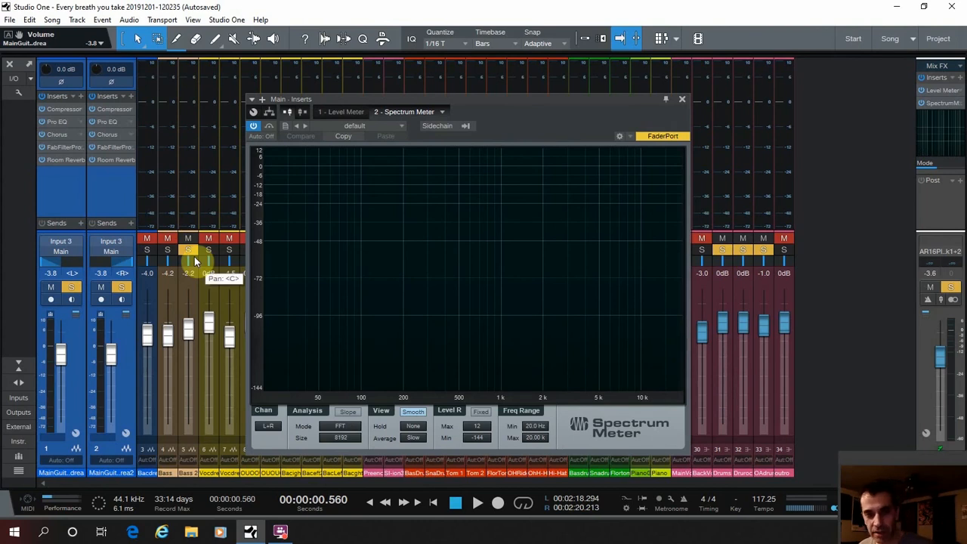
click(122, 287)
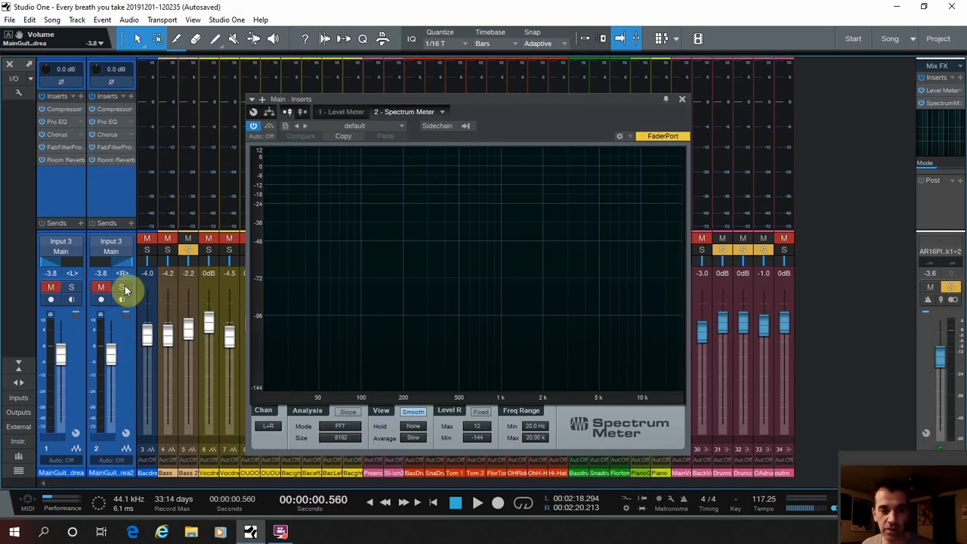
key(space)
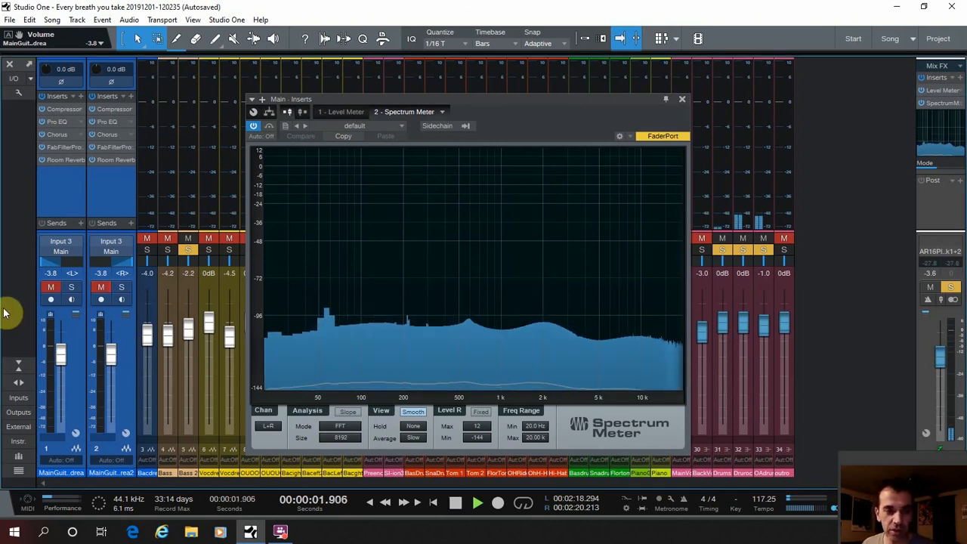
mouse_move(313, 185)
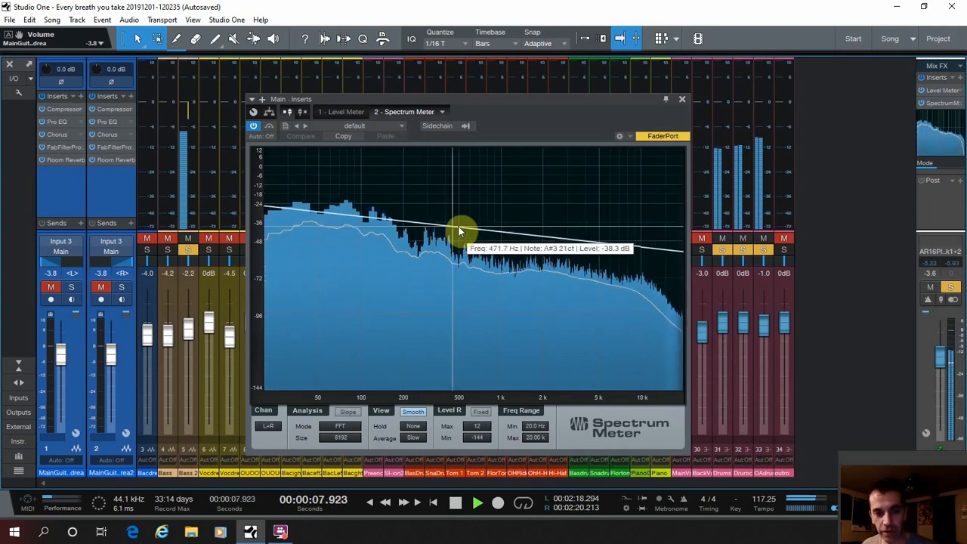
Step: Solo the main guitars again and unsolo Bass 2 and the drums to examine the spectrum of the guitars alone
click(121, 288)
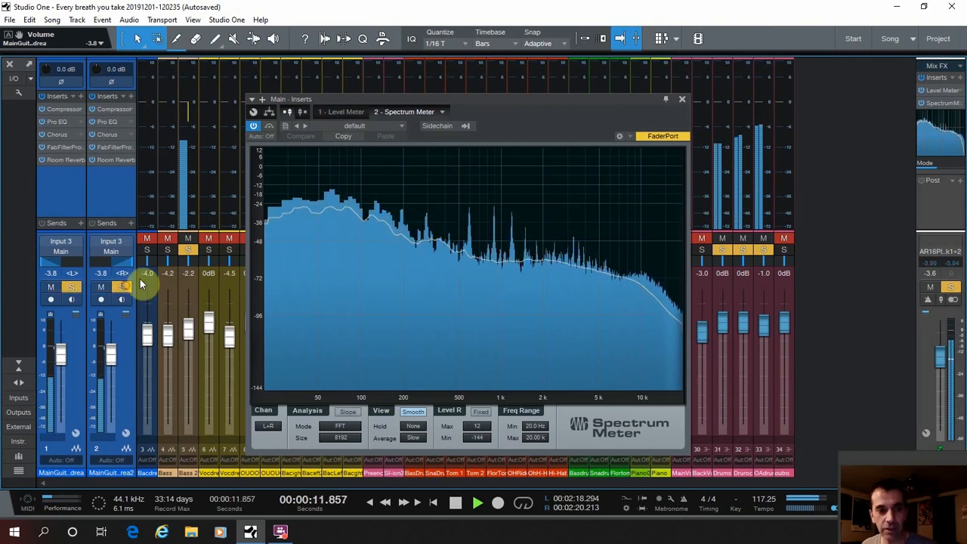
click(188, 250)
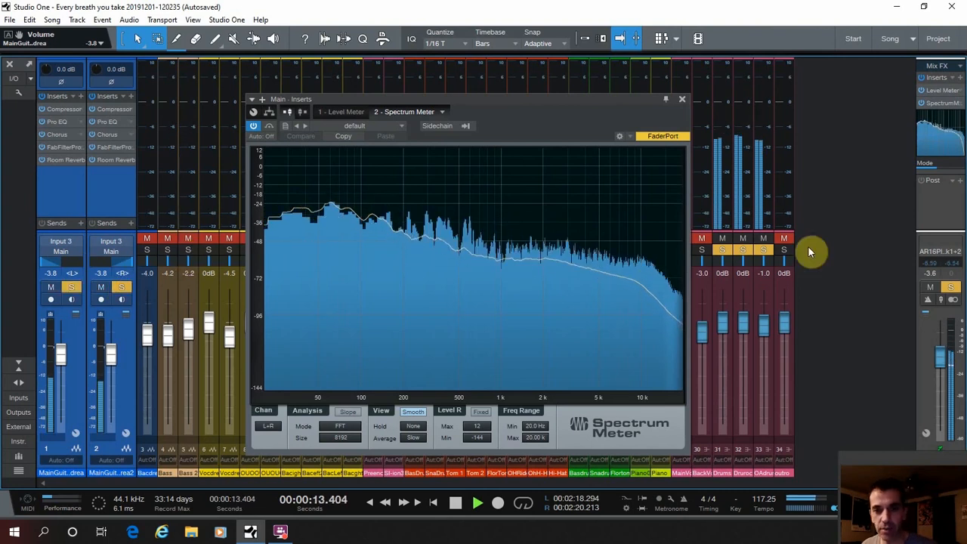
click(762, 249)
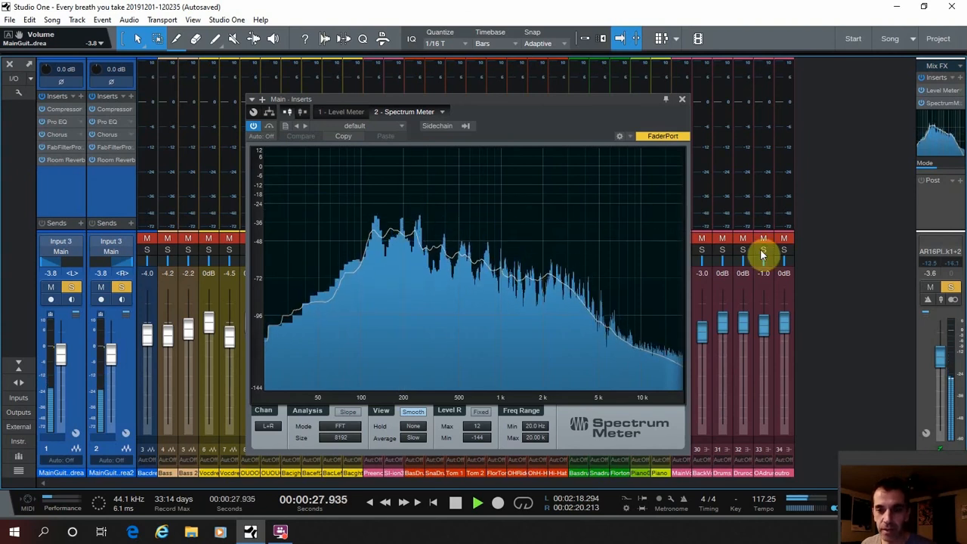
Step: Solo the drums and Bass 2 again and compare the spectrum with the main guitars out and back in
drag(761, 250, 722, 250)
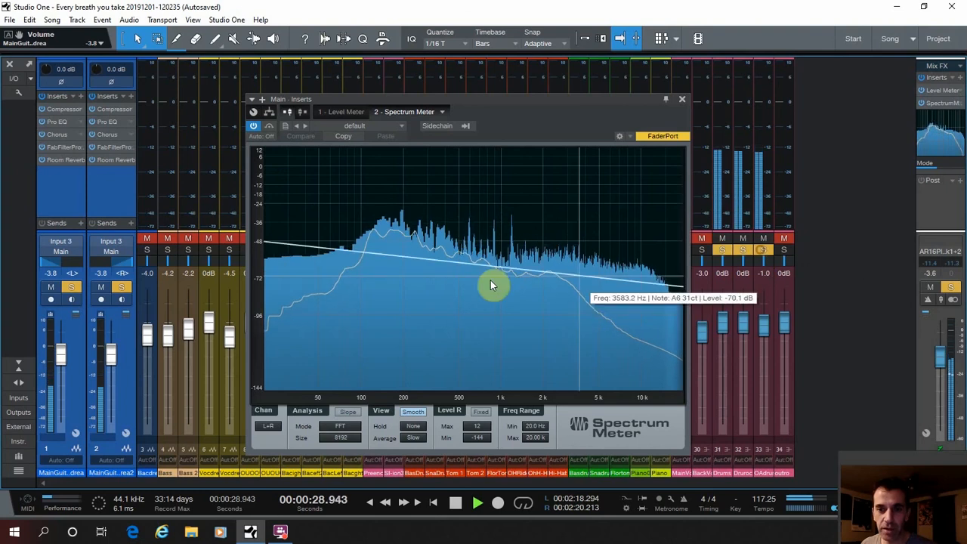
click(188, 250)
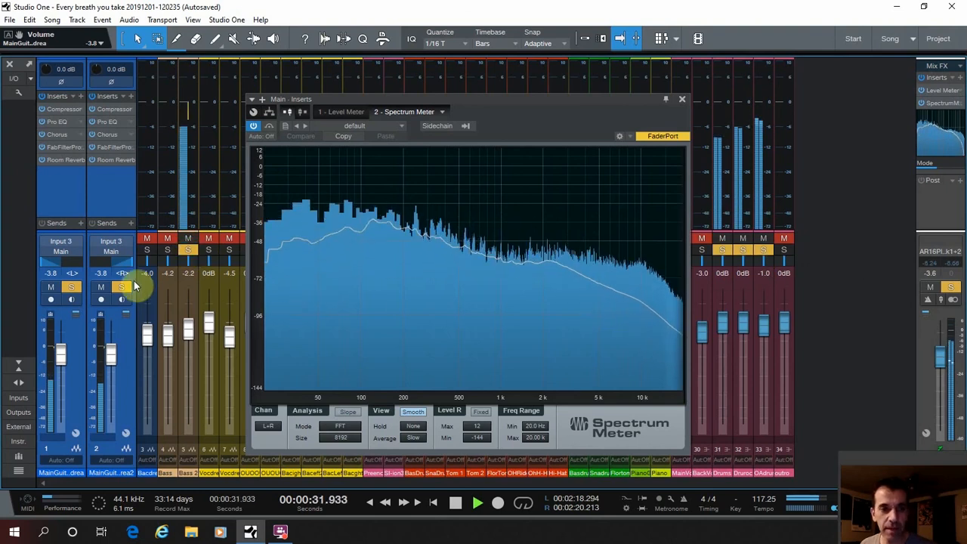
click(123, 288)
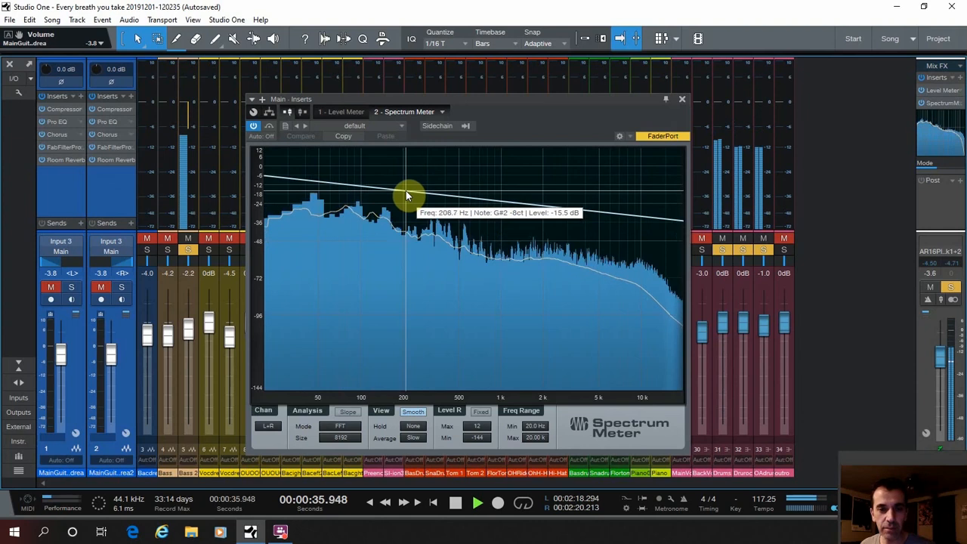
click(123, 288)
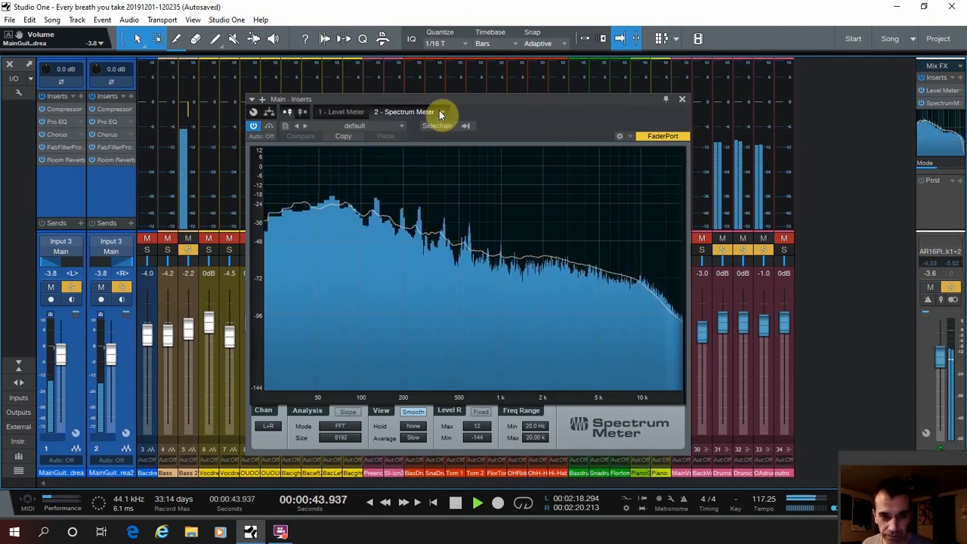
Step: Close the Spectrum Meter window, return to the start of the song, and stop playback
click(680, 99)
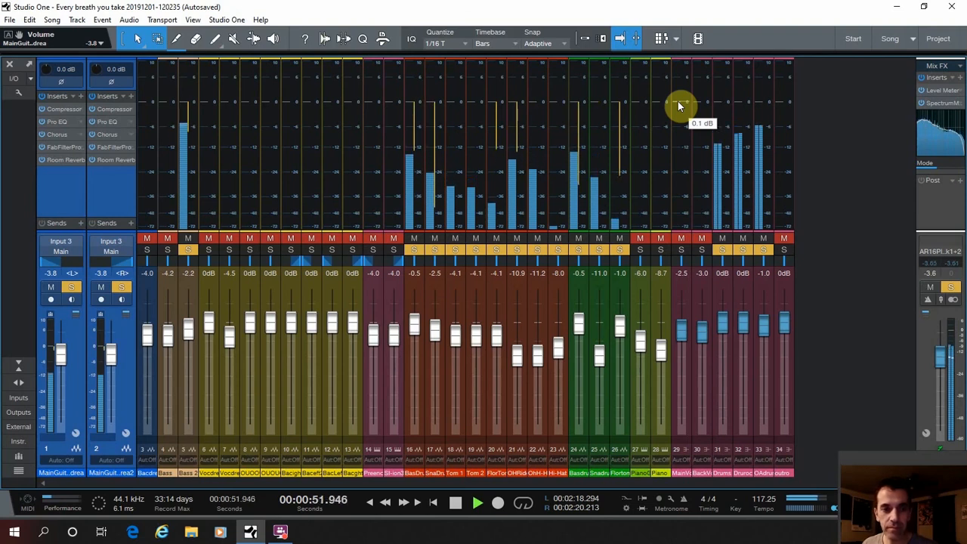
key(Home)
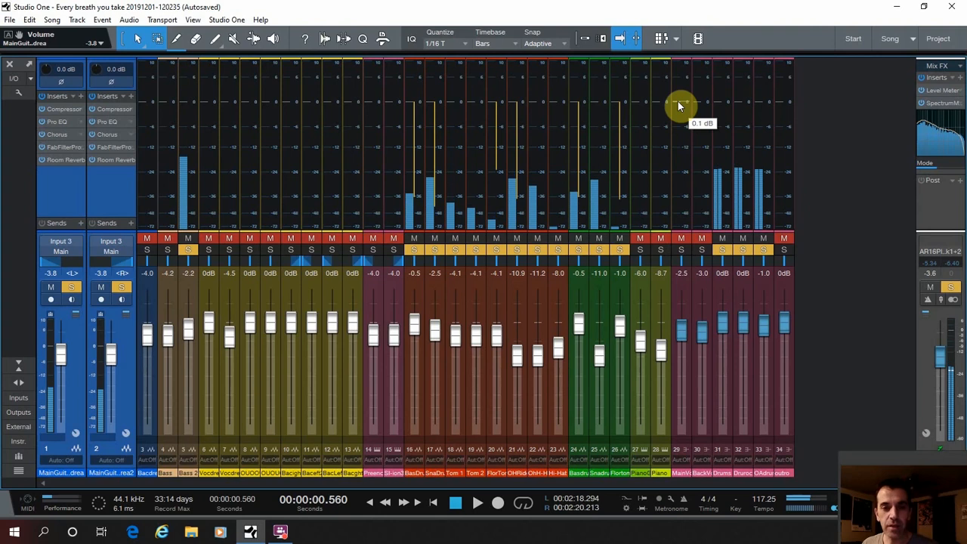
key(space)
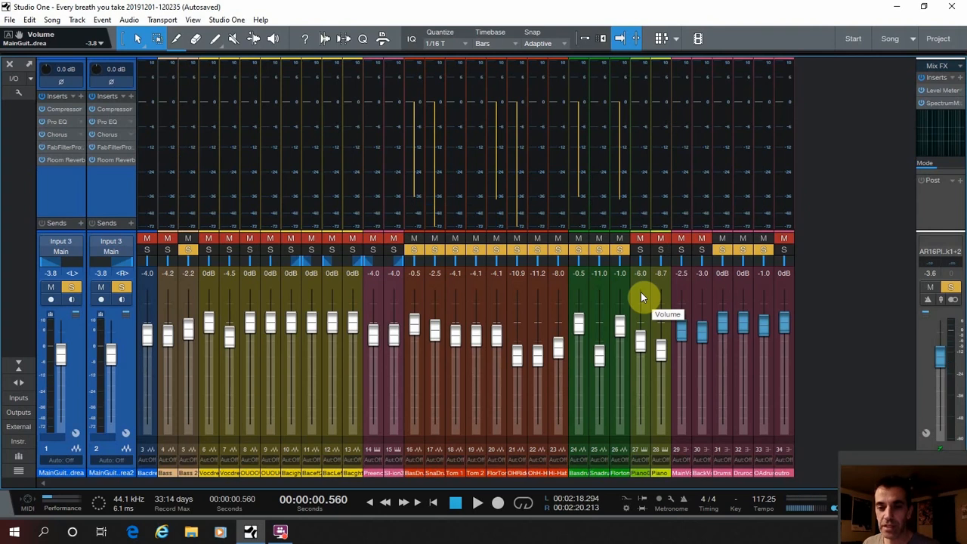